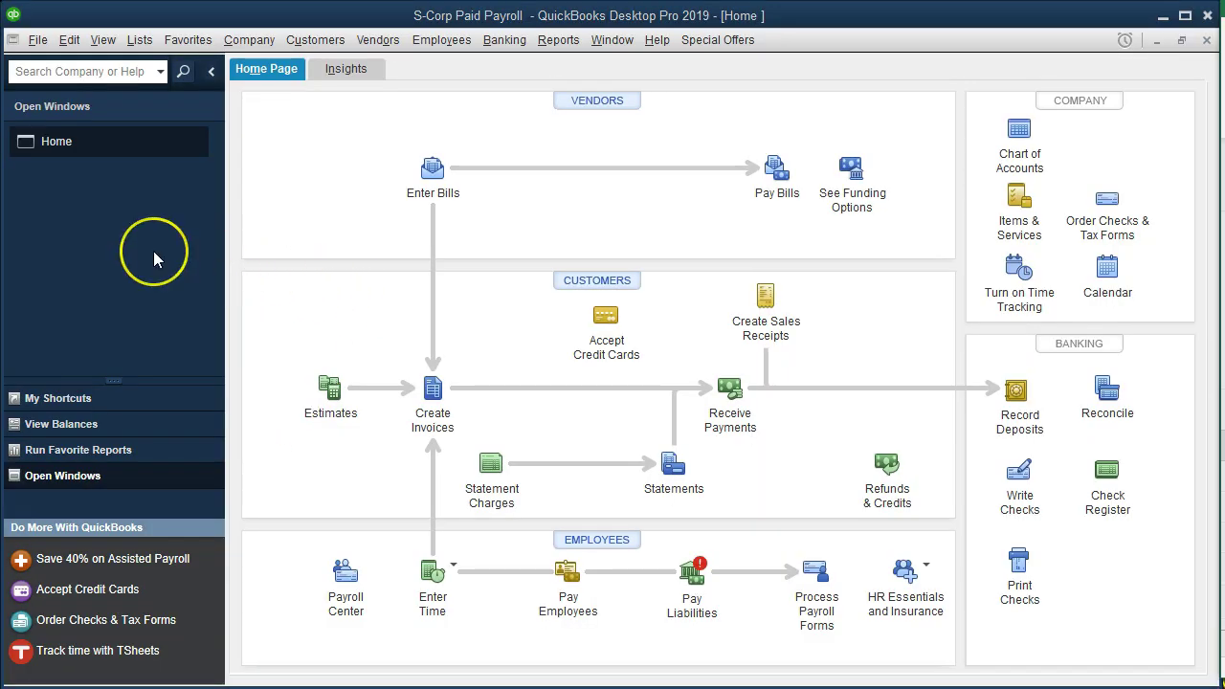
Step: Open the standard Balance Sheet report from the Company & Financial reports
click(103, 39)
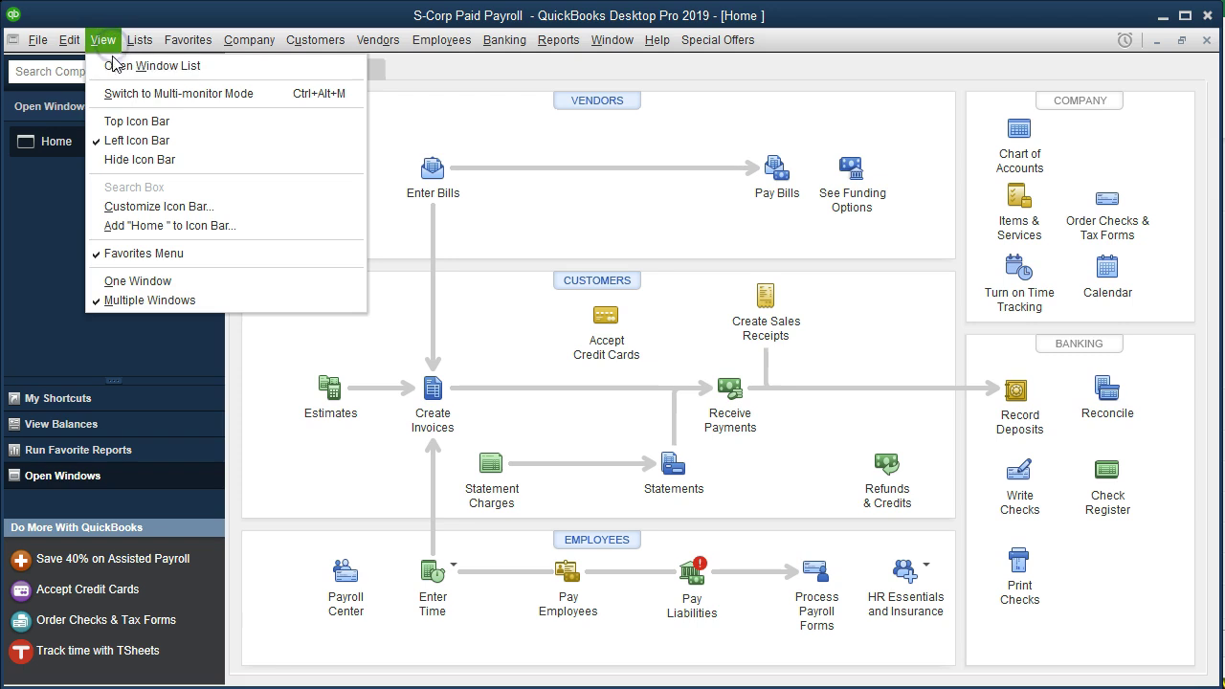
click(164, 66)
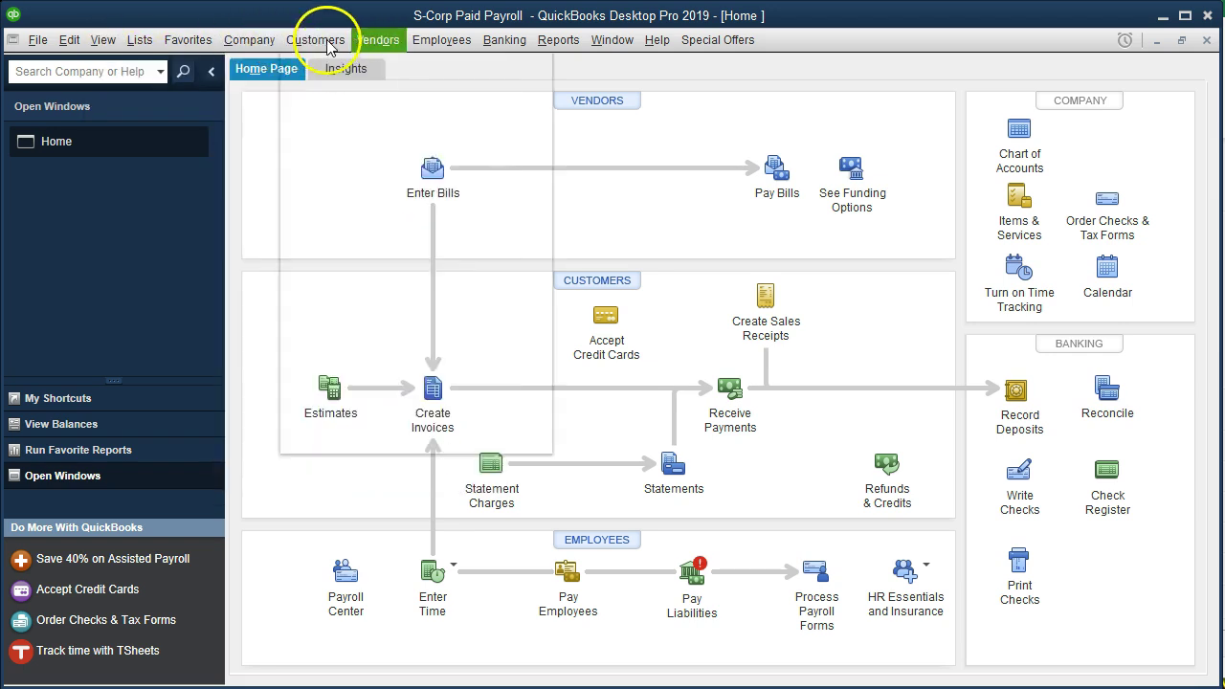
click(504, 40)
mouse_move(553, 43)
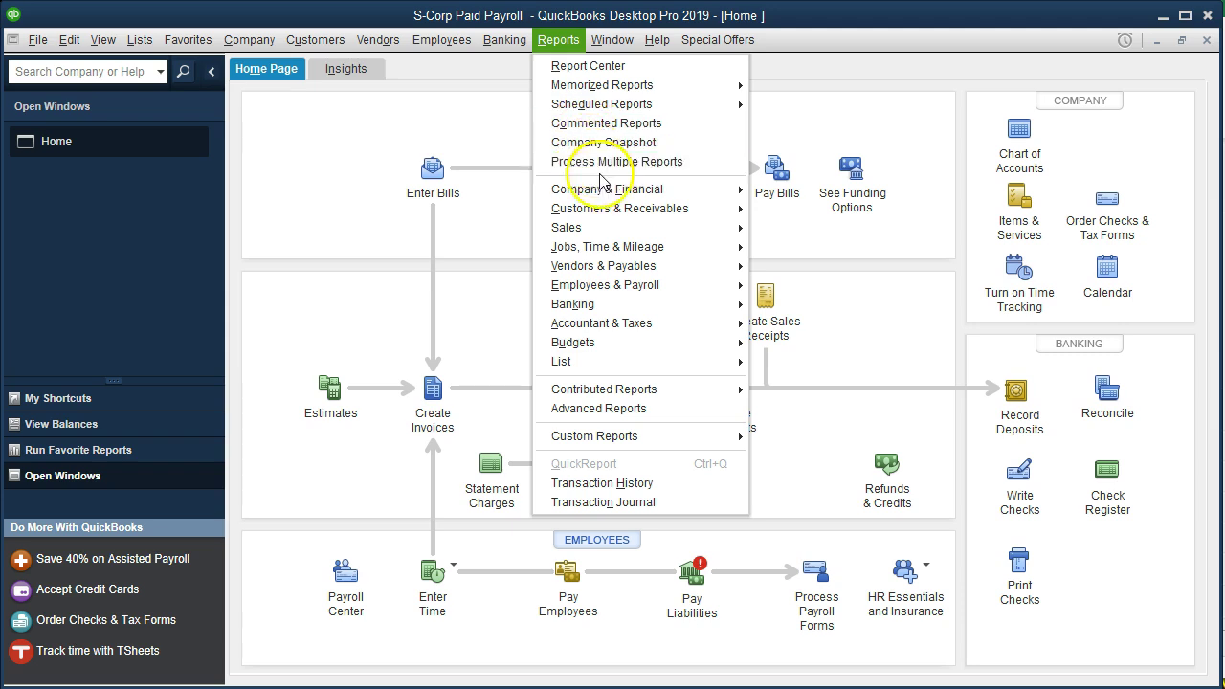
mouse_move(708, 189)
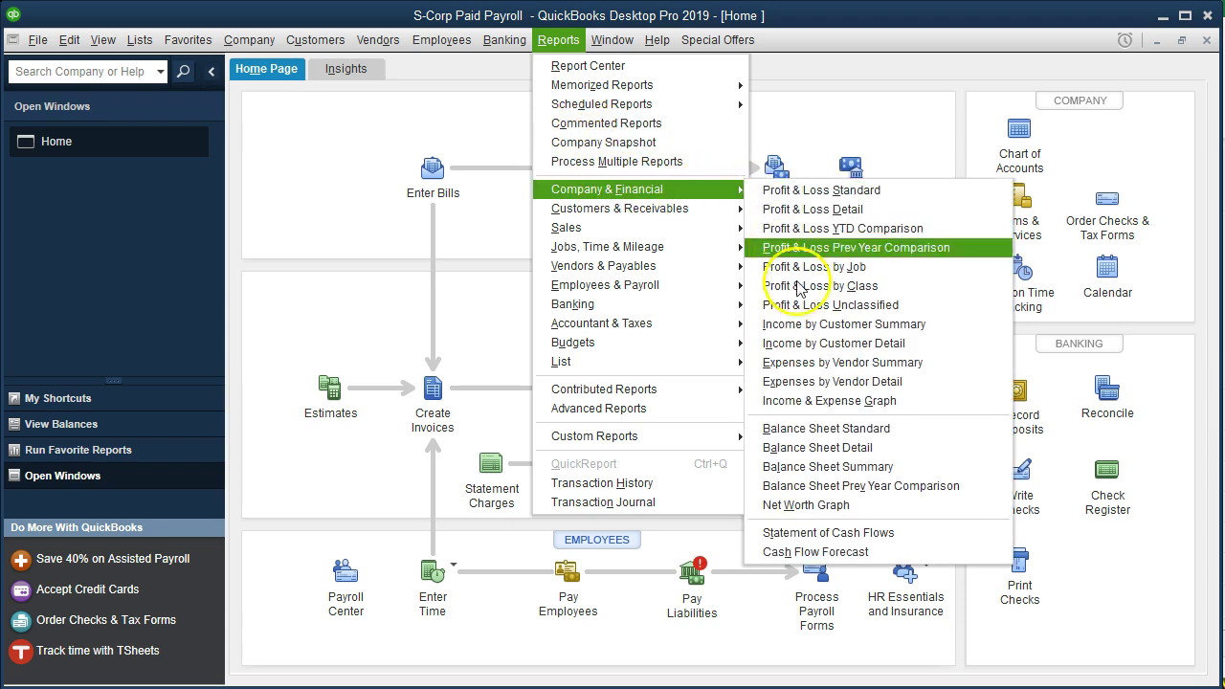
click(842, 431)
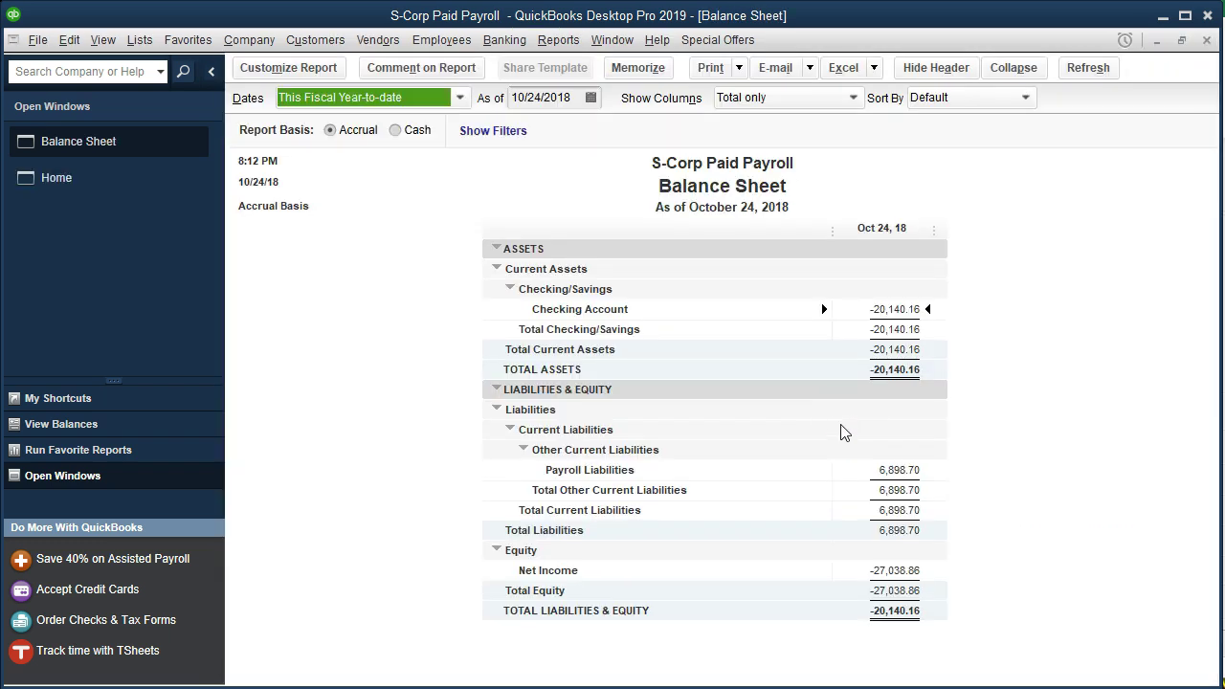
Step: Set the Balance Sheet as of 12/31/2018 and select the Payroll Liabilities balance of 6,898.70
key(Tab)
text(12/31/2018)
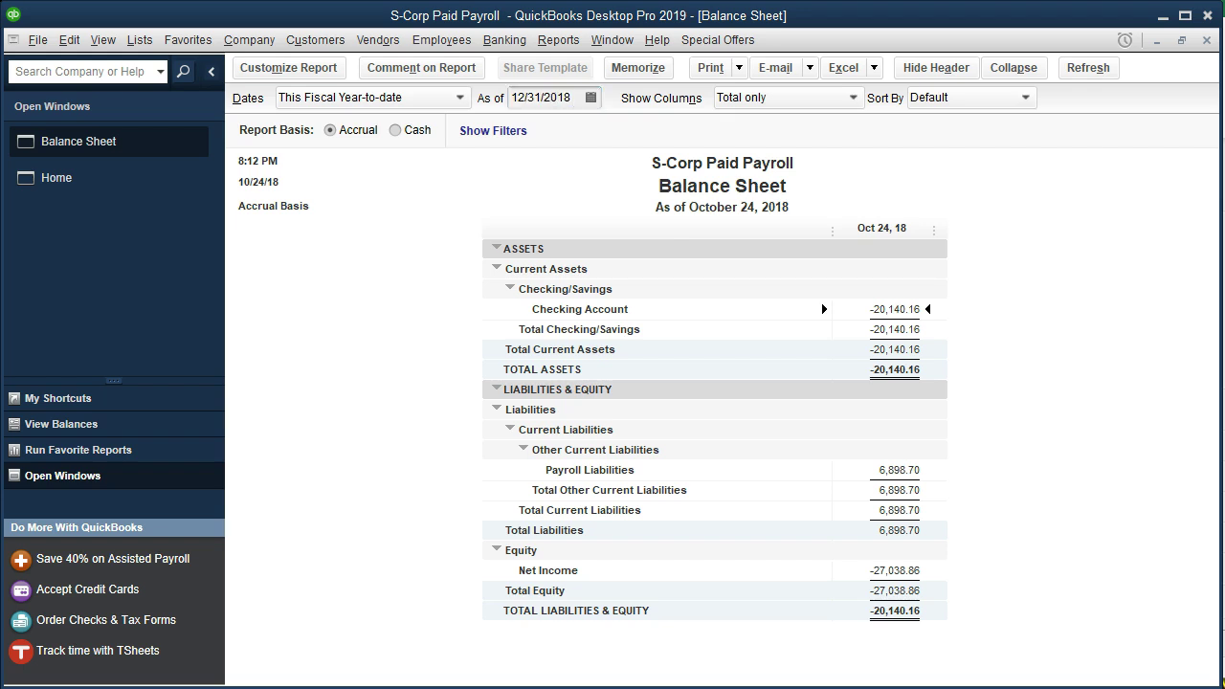
key(Tab)
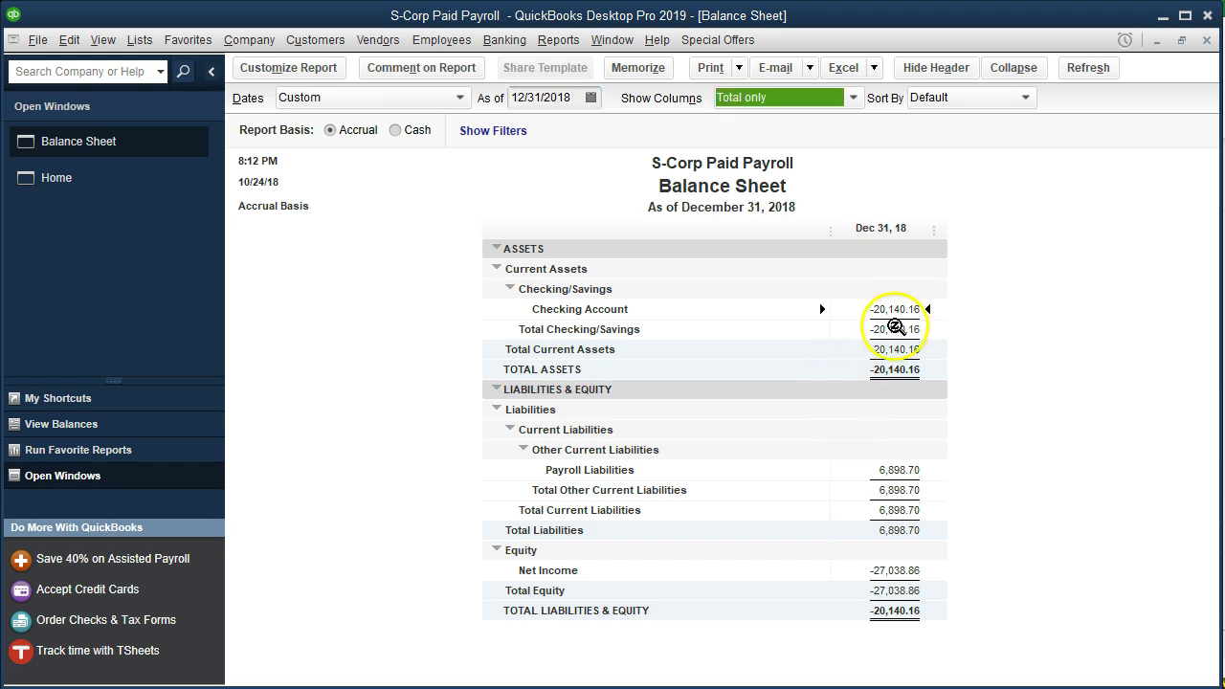
click(895, 308)
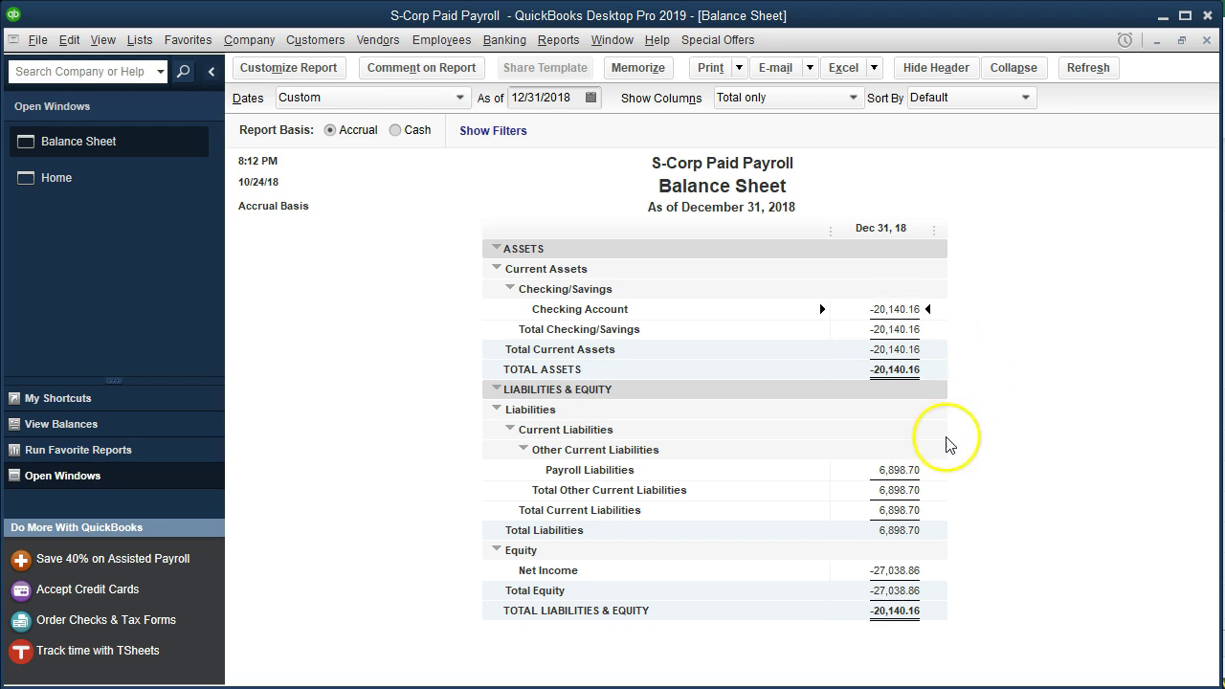
click(908, 469)
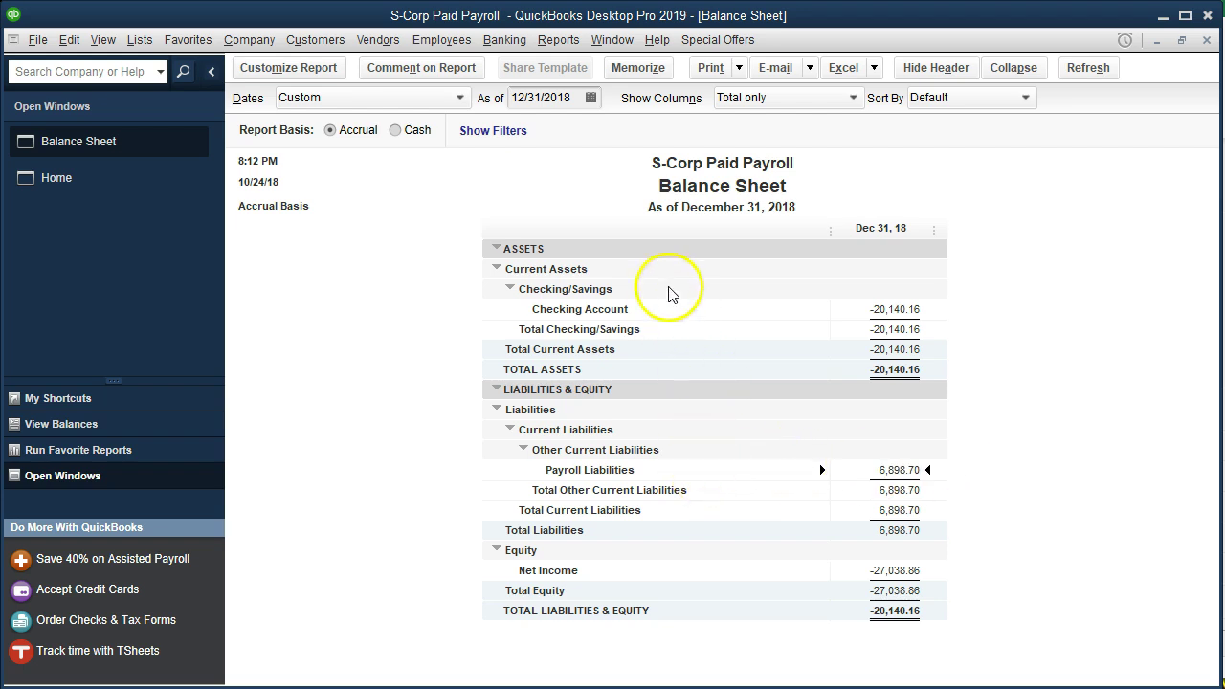
Step: Run the standard Profit & Loss for 01/01/2018–12/31/2018 and select Payroll Expenses (27,038.86)
click(563, 43)
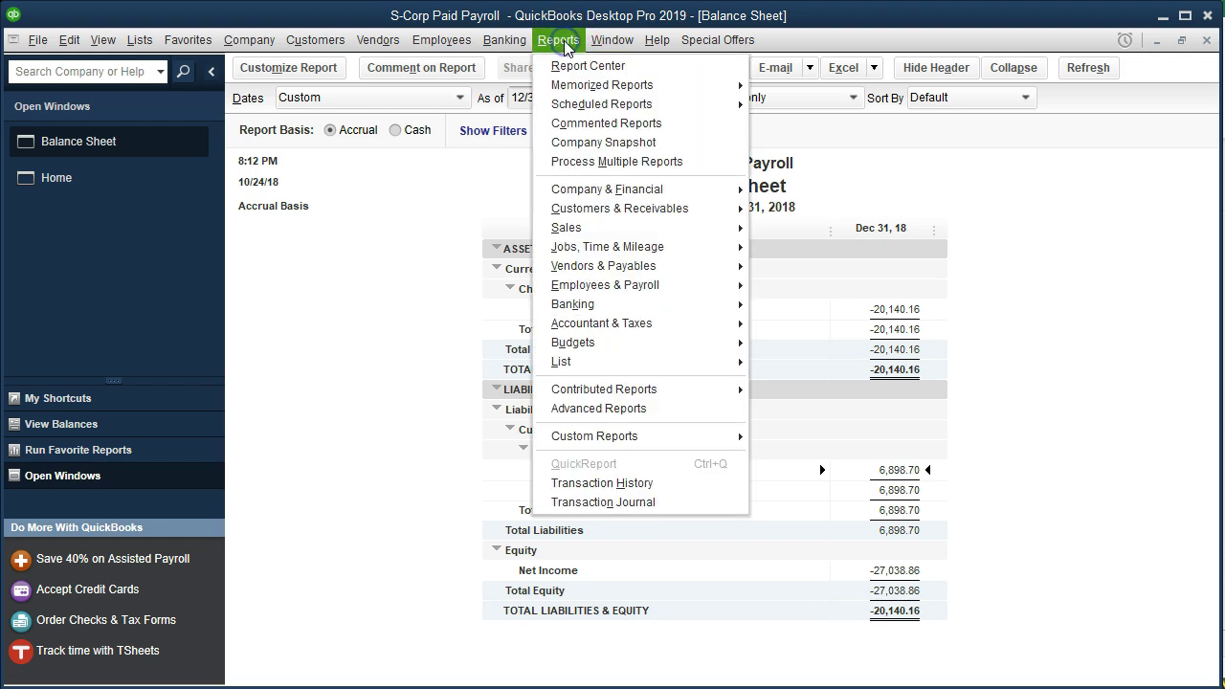
mouse_move(605, 191)
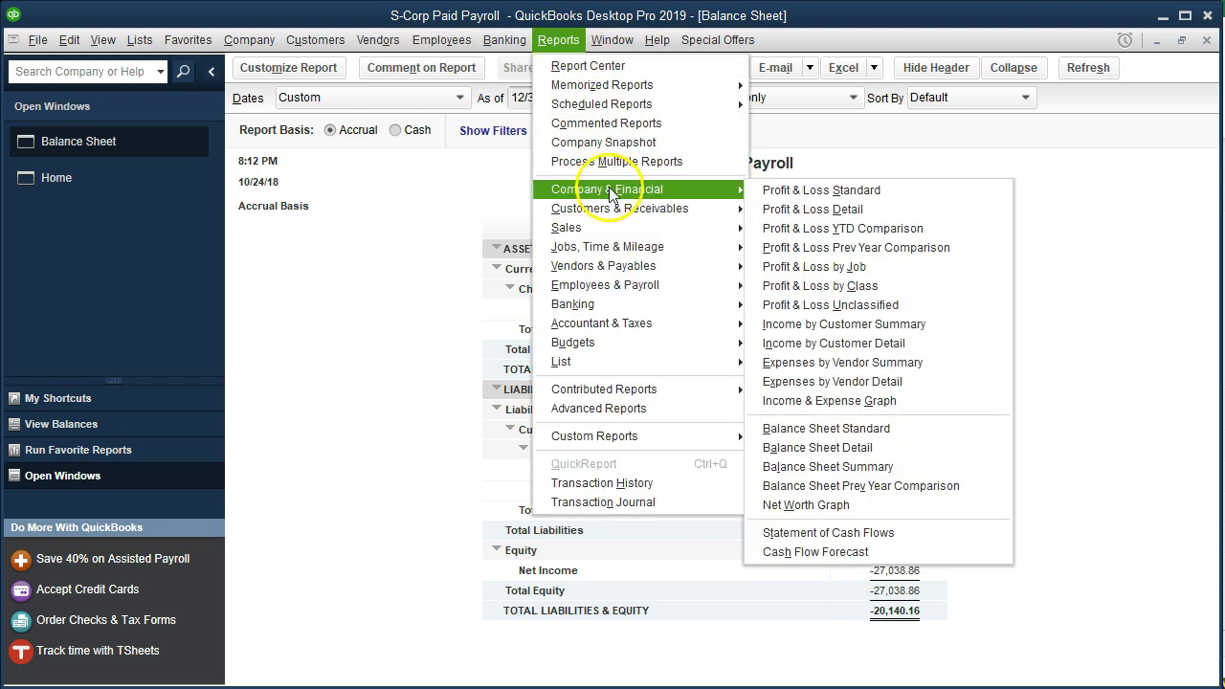
click(763, 194)
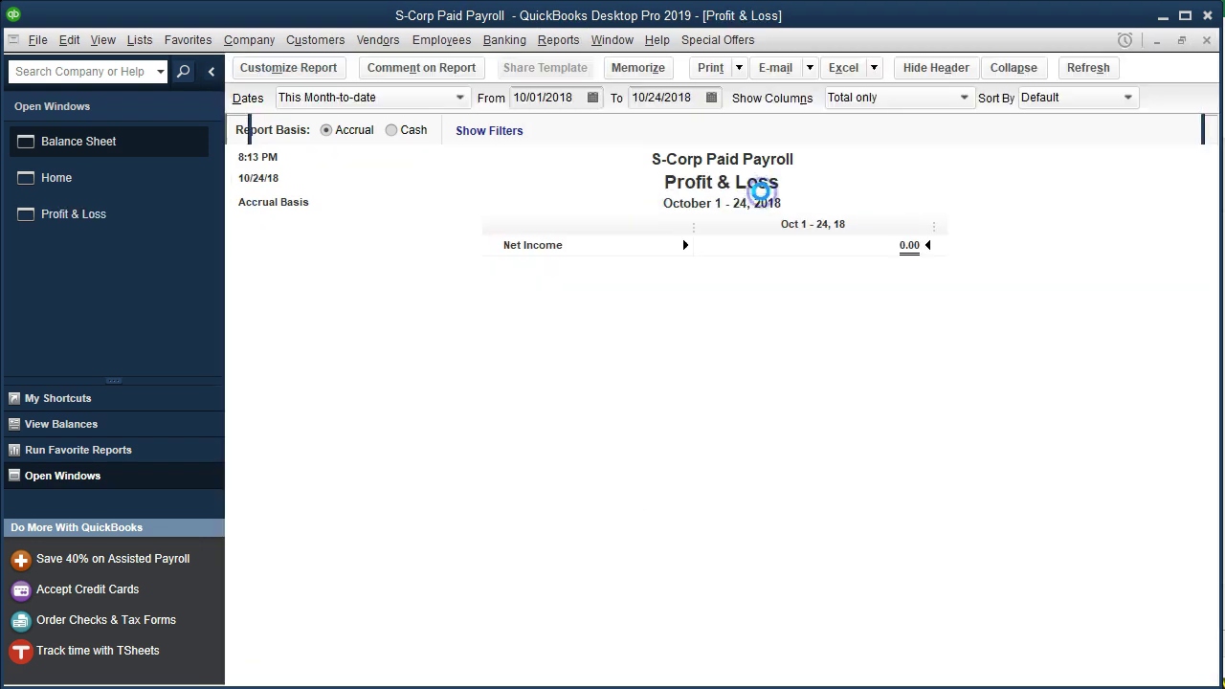
text(01/01/2018)
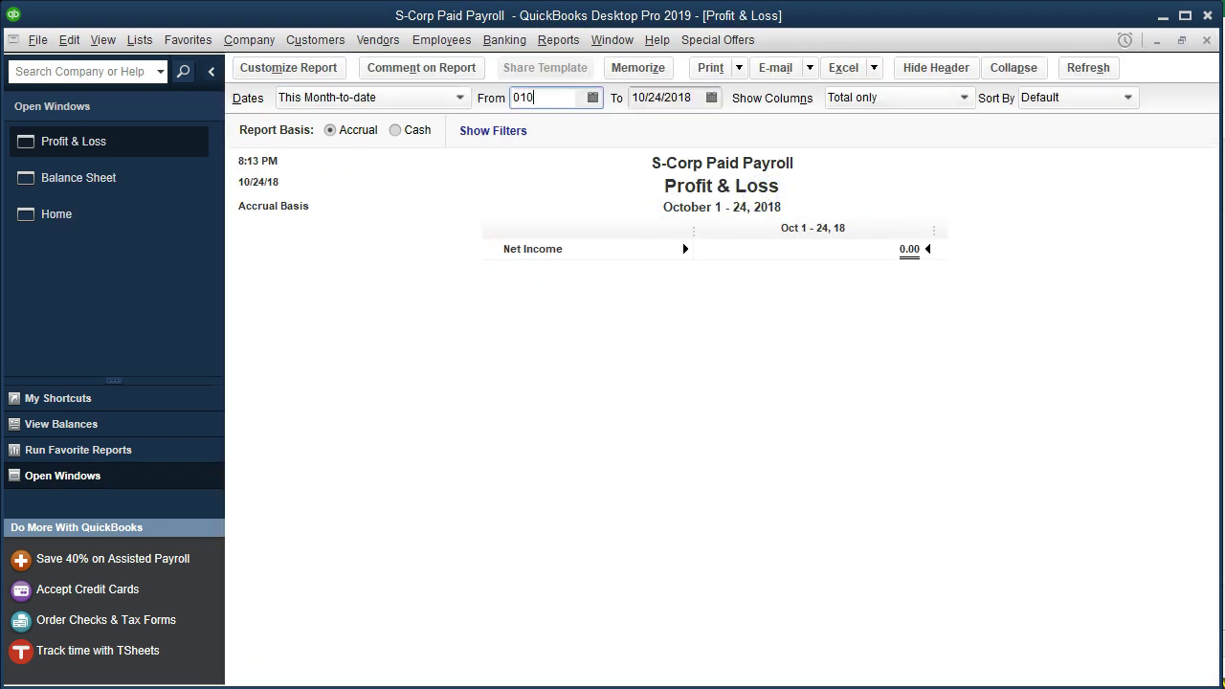
key(Tab)
text(112)
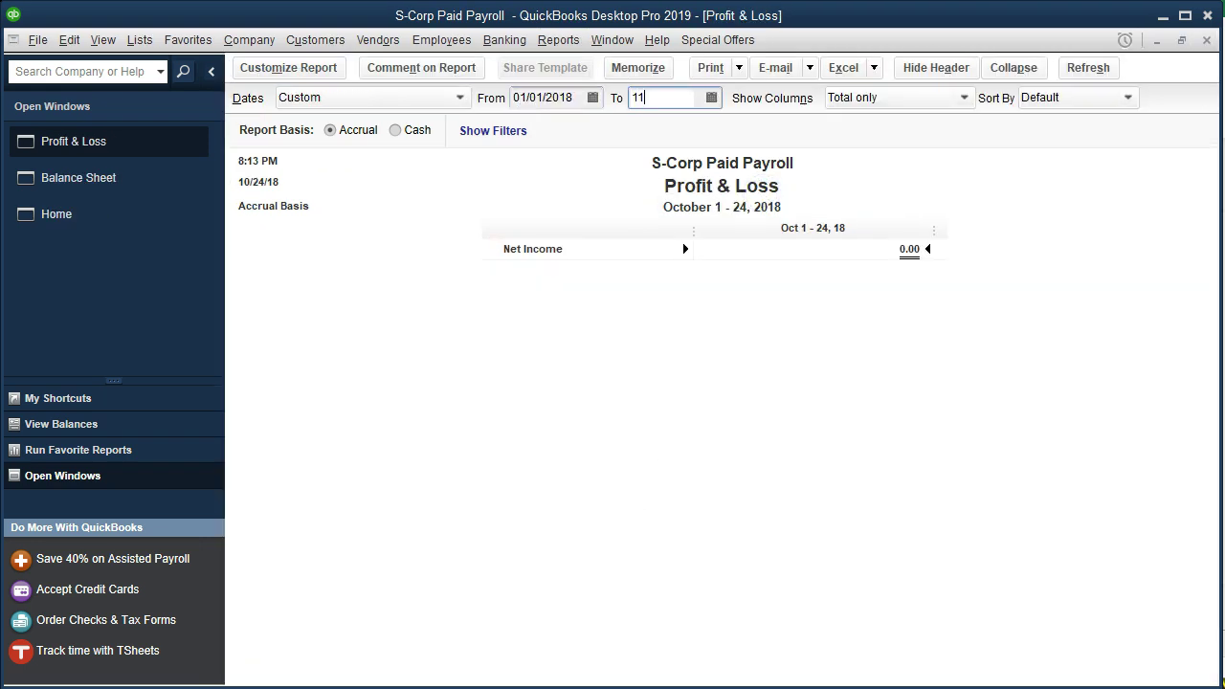
key(BackSpace)
key(BackSpace)
text(2/31/2018)
key(Tab)
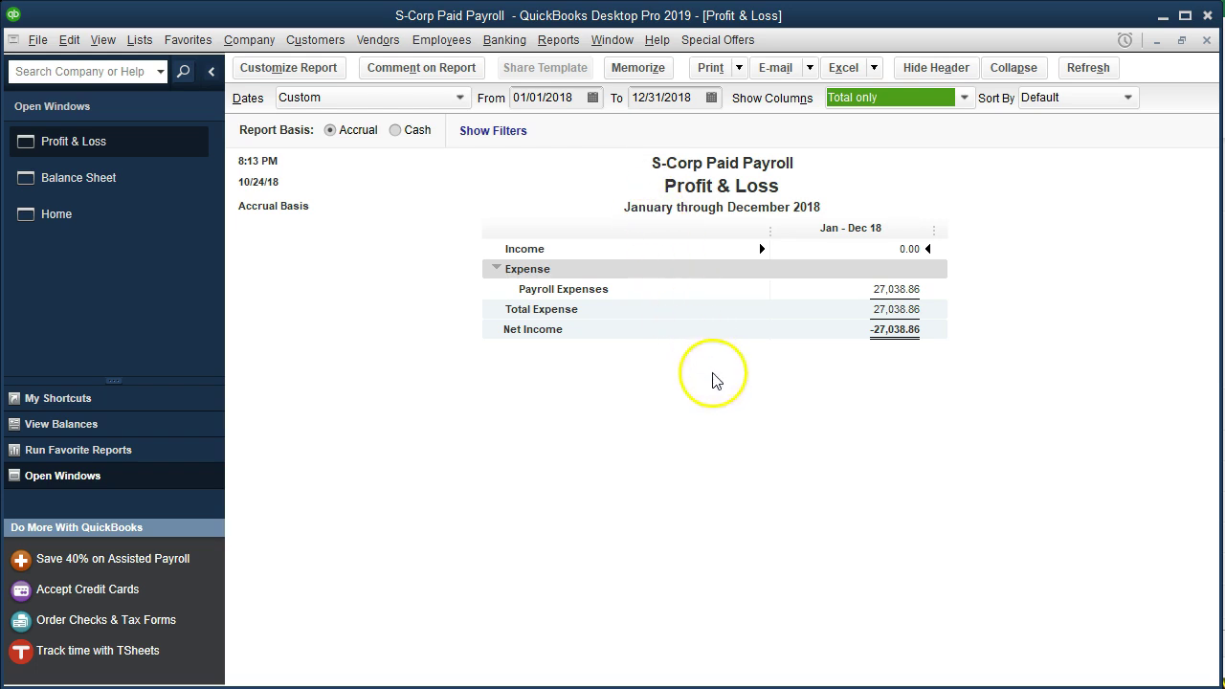
click(884, 288)
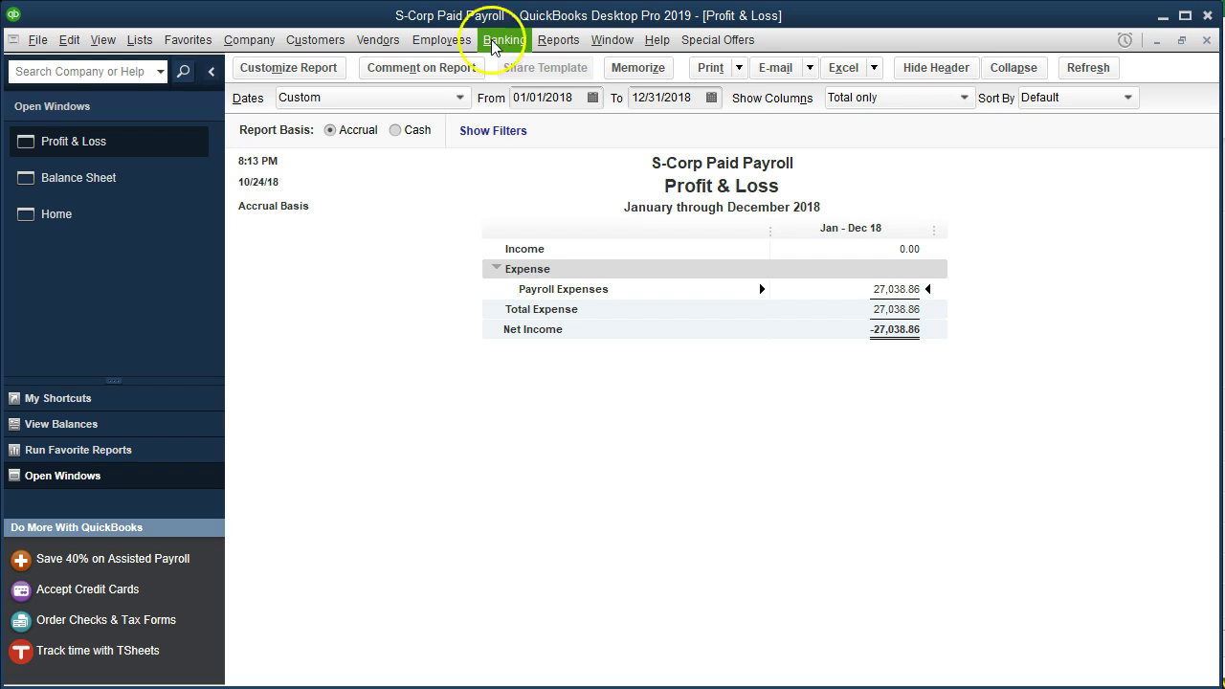
Step: Open Process Payroll Forms and start filing the Quarterly Form 941/Sch. B
click(467, 41)
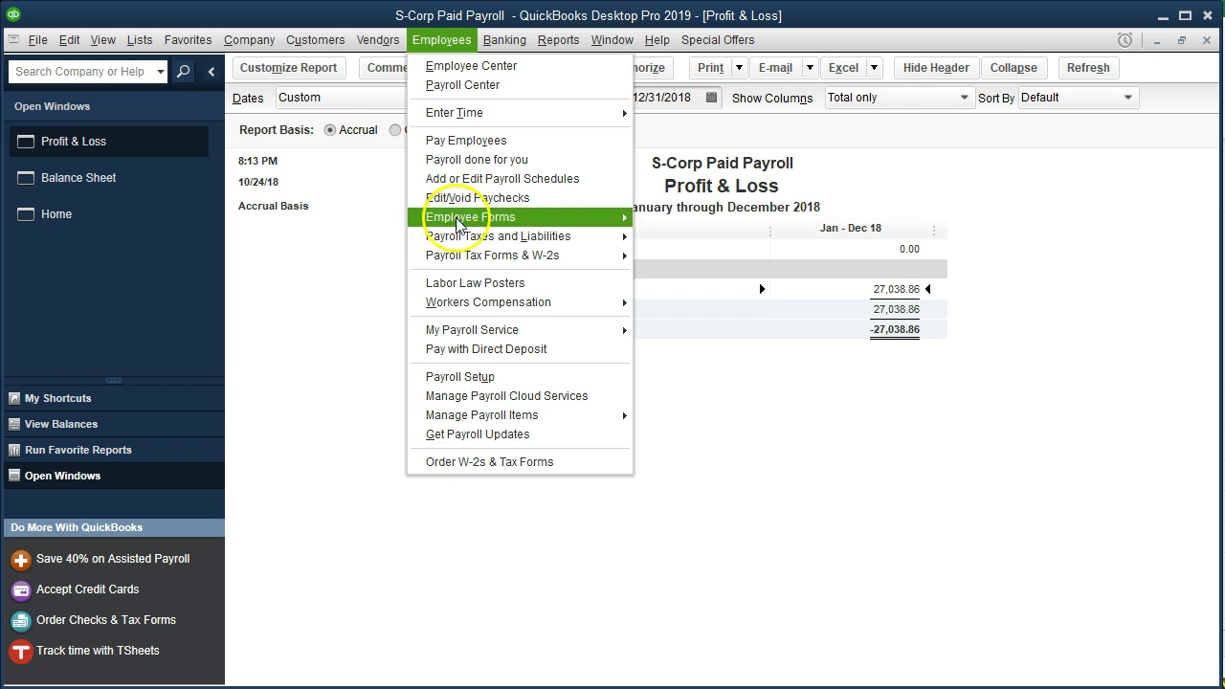
mouse_move(478, 254)
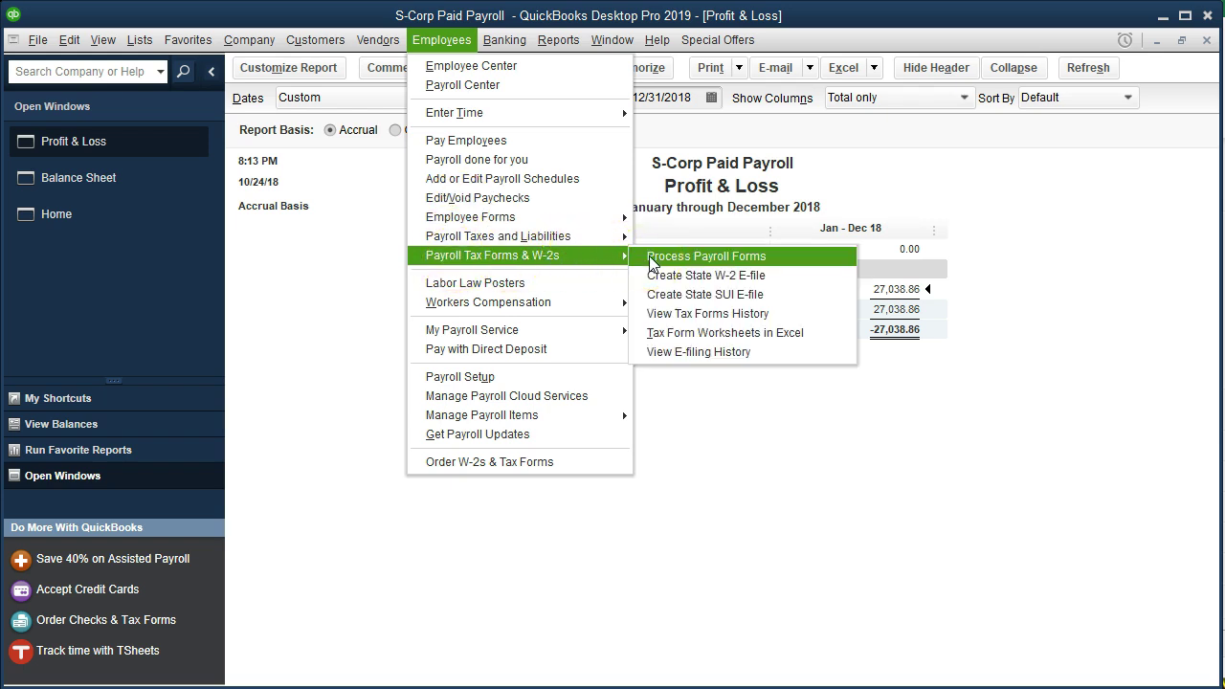
click(651, 256)
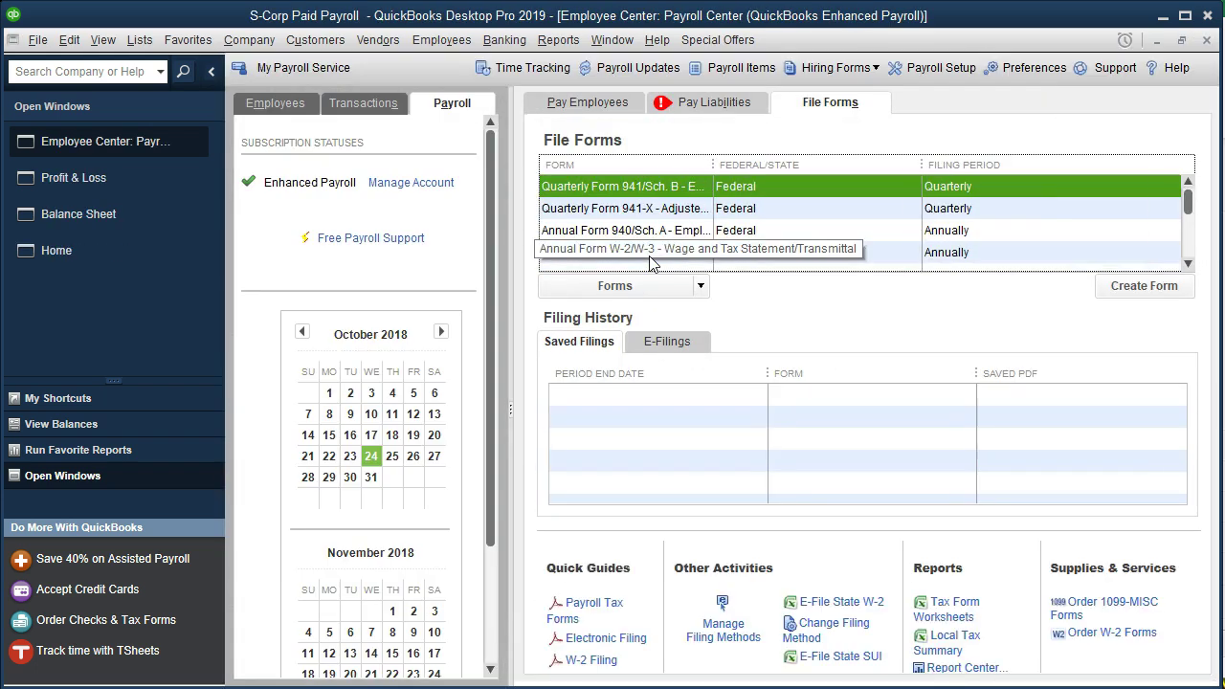
click(603, 153)
click(831, 116)
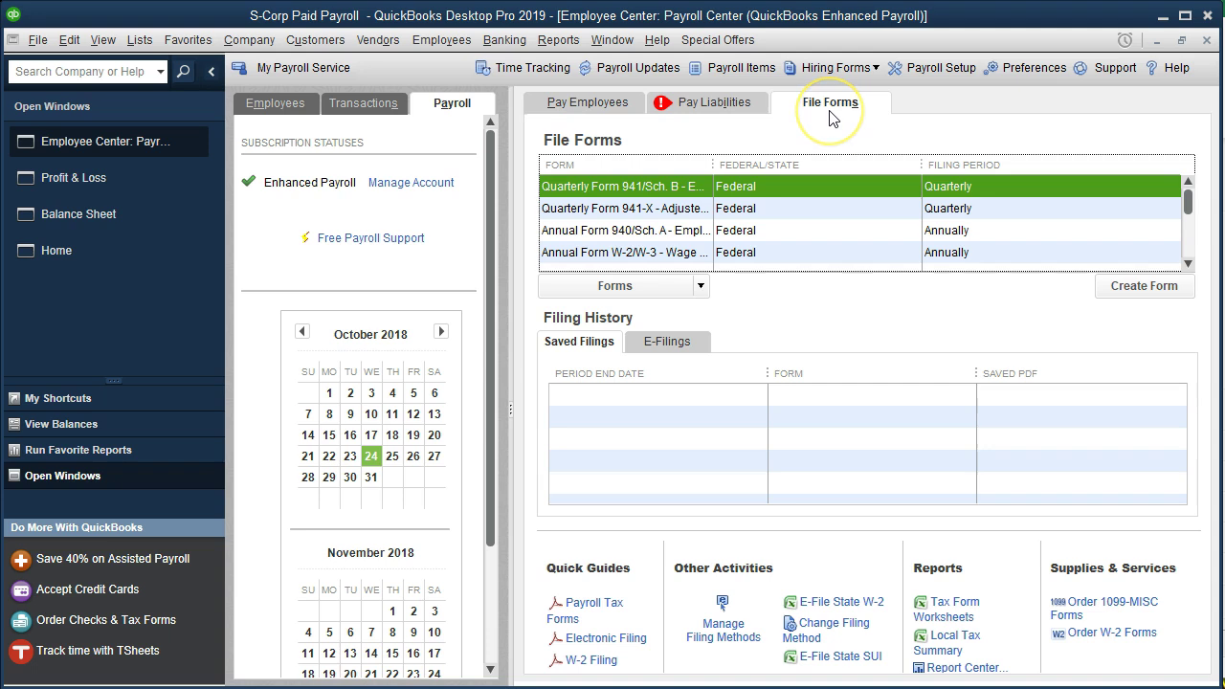
click(670, 188)
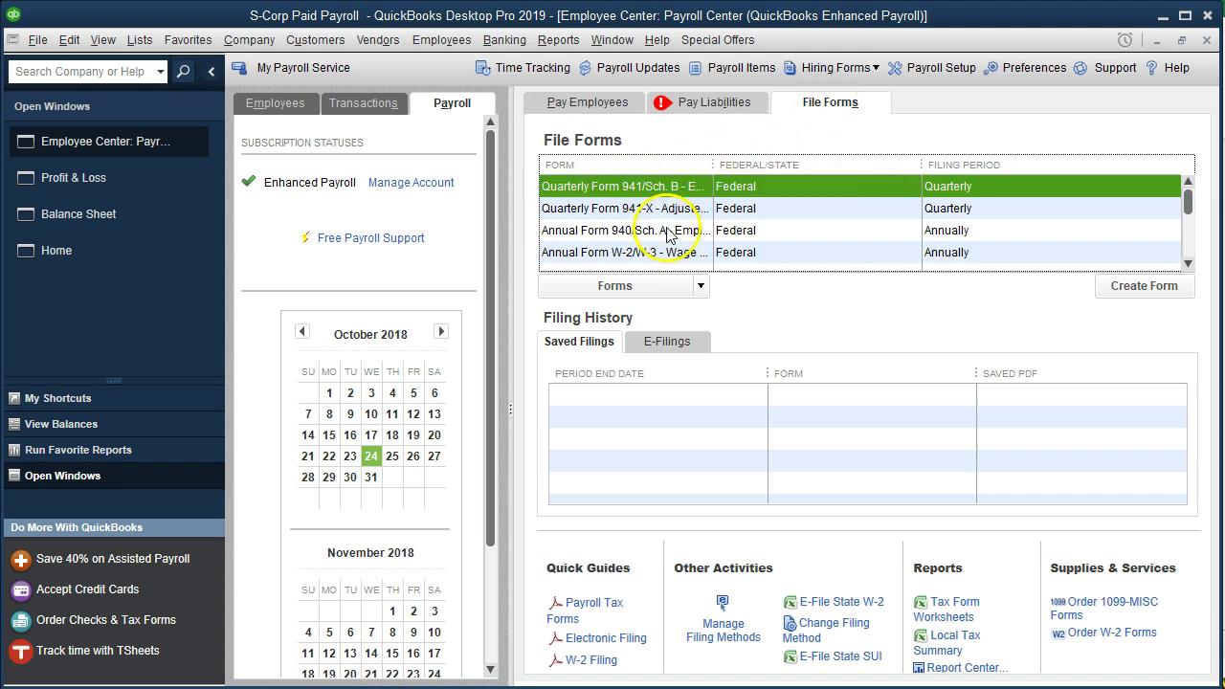
click(775, 199)
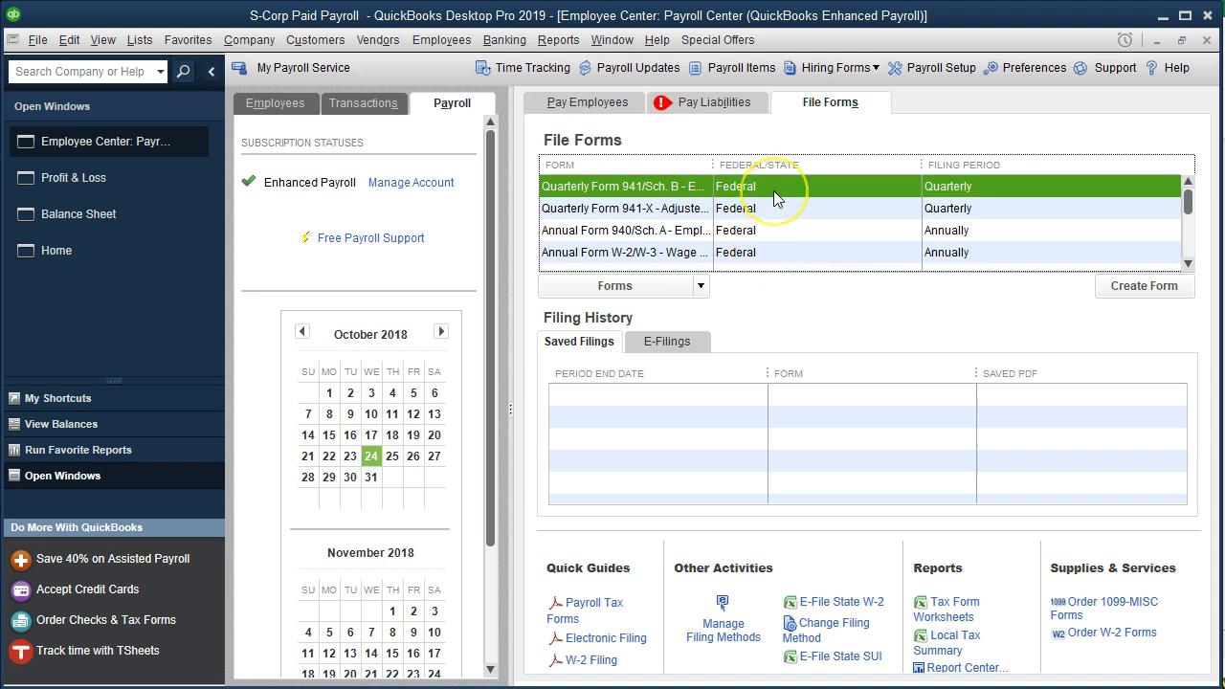
double_click(774, 190)
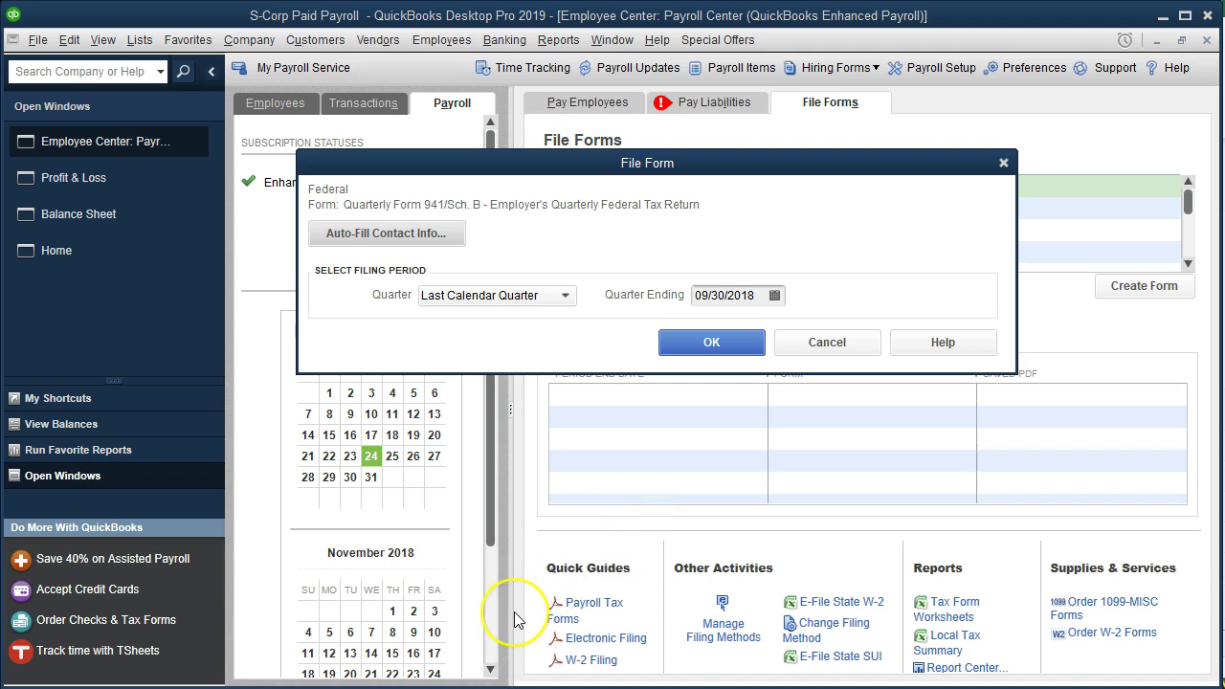
Step: Set the Form 941 quarter ending date to 09/30/2018
click(390, 656)
click(543, 356)
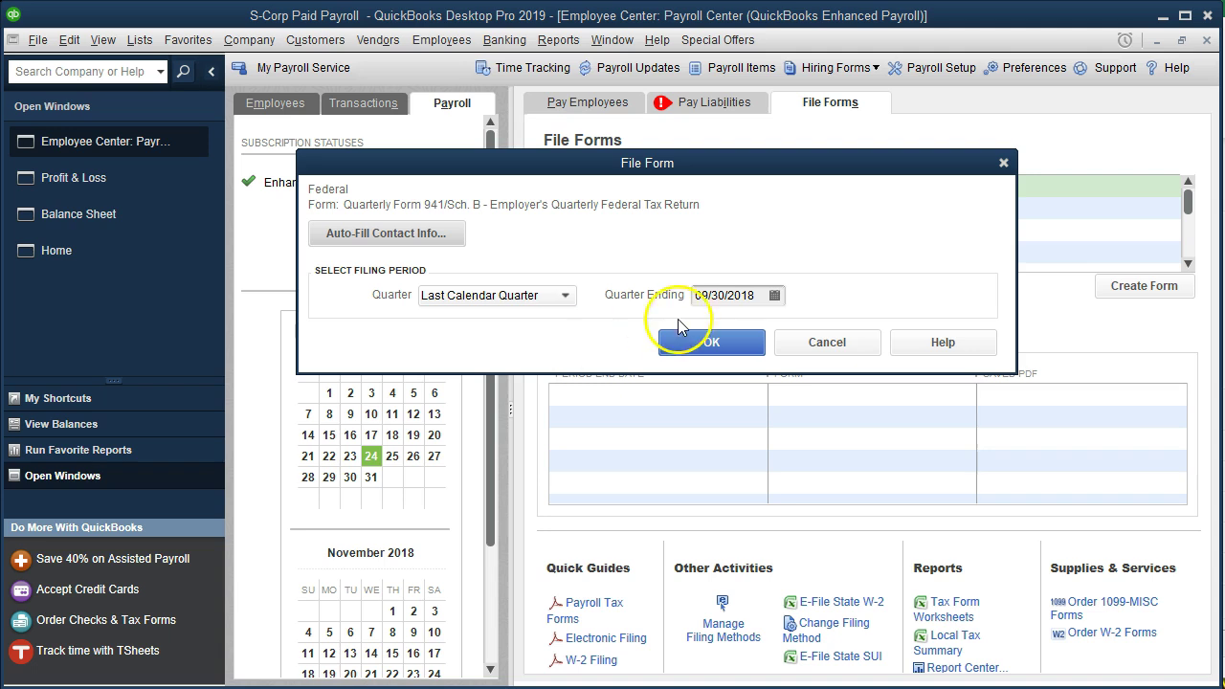
drag(752, 293, 655, 294)
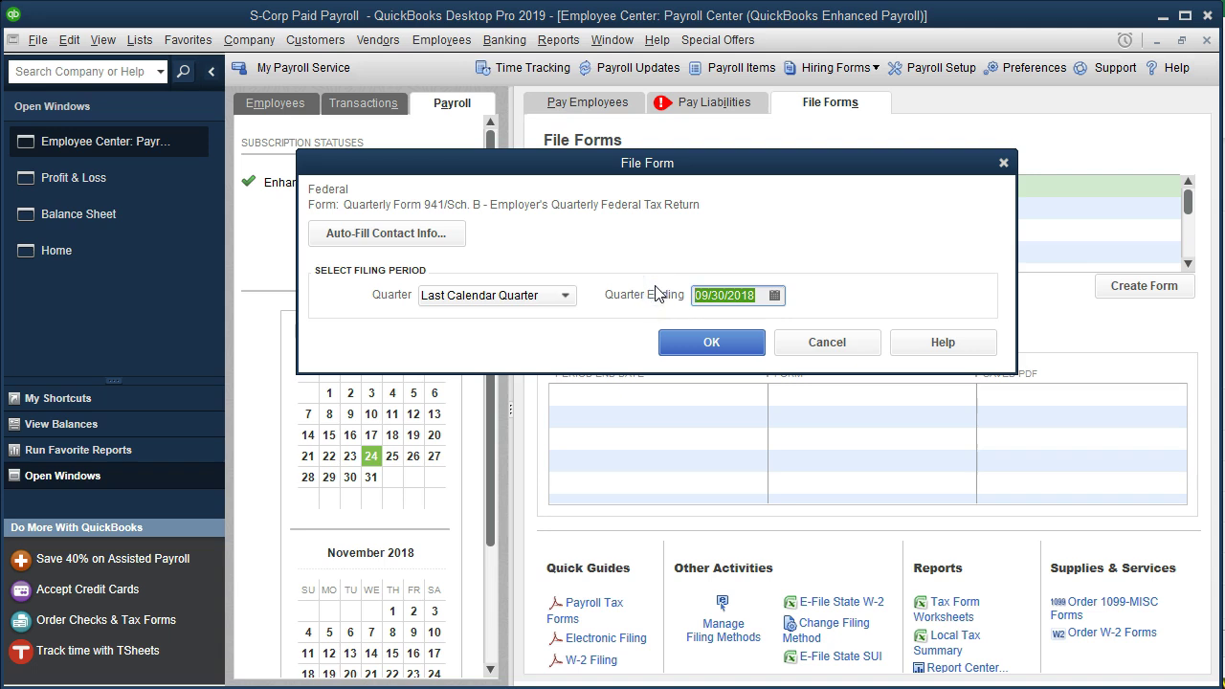
text(09)
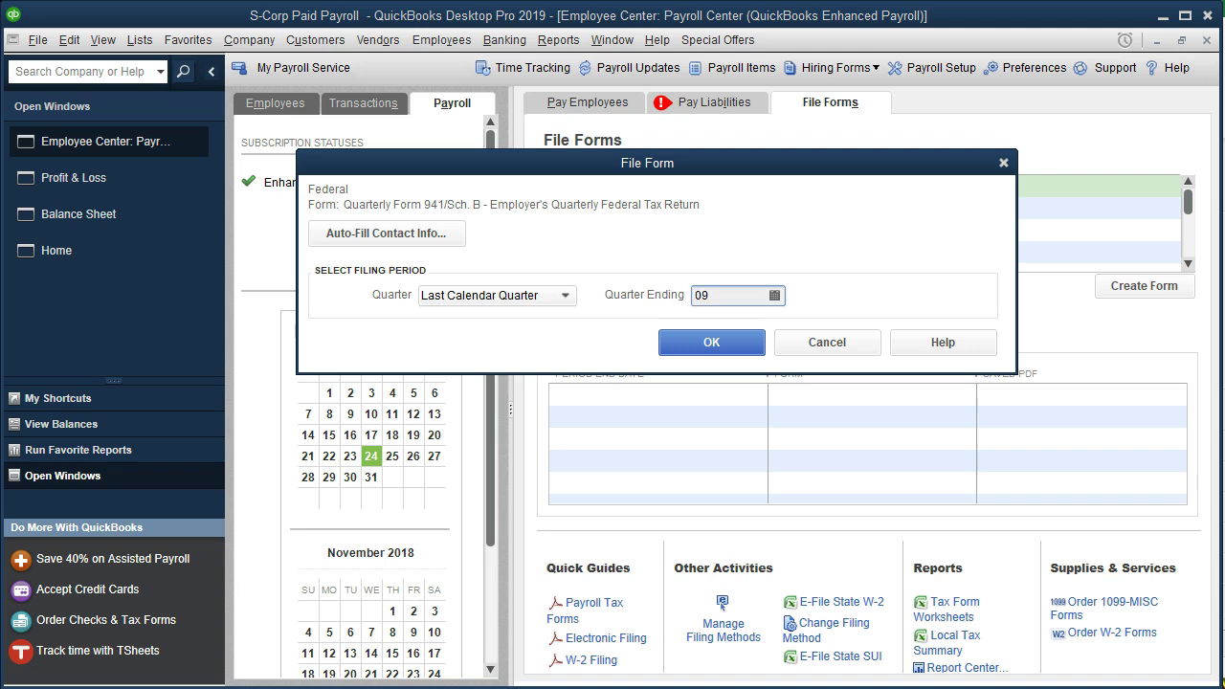
text(/30/2018)
key(Tab)
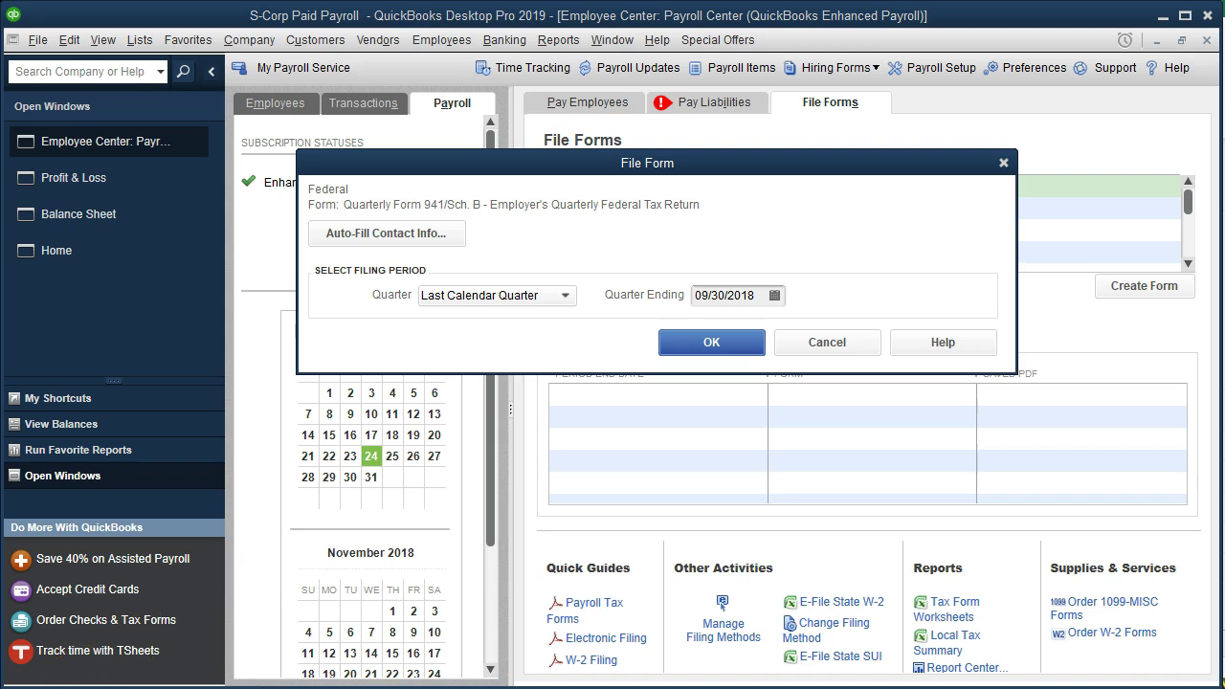
Step: Confirm the 09/30/2018 period and scroll Form 941 down to Part 1 lines 1–5d
click(738, 343)
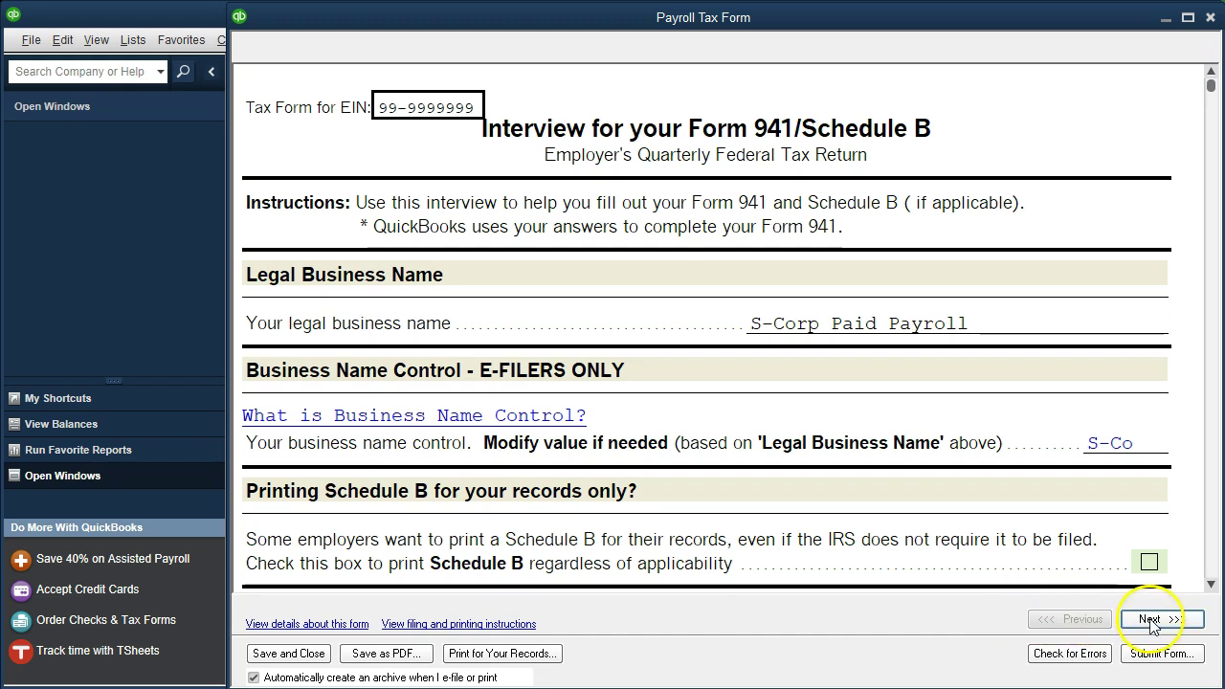
click(1153, 620)
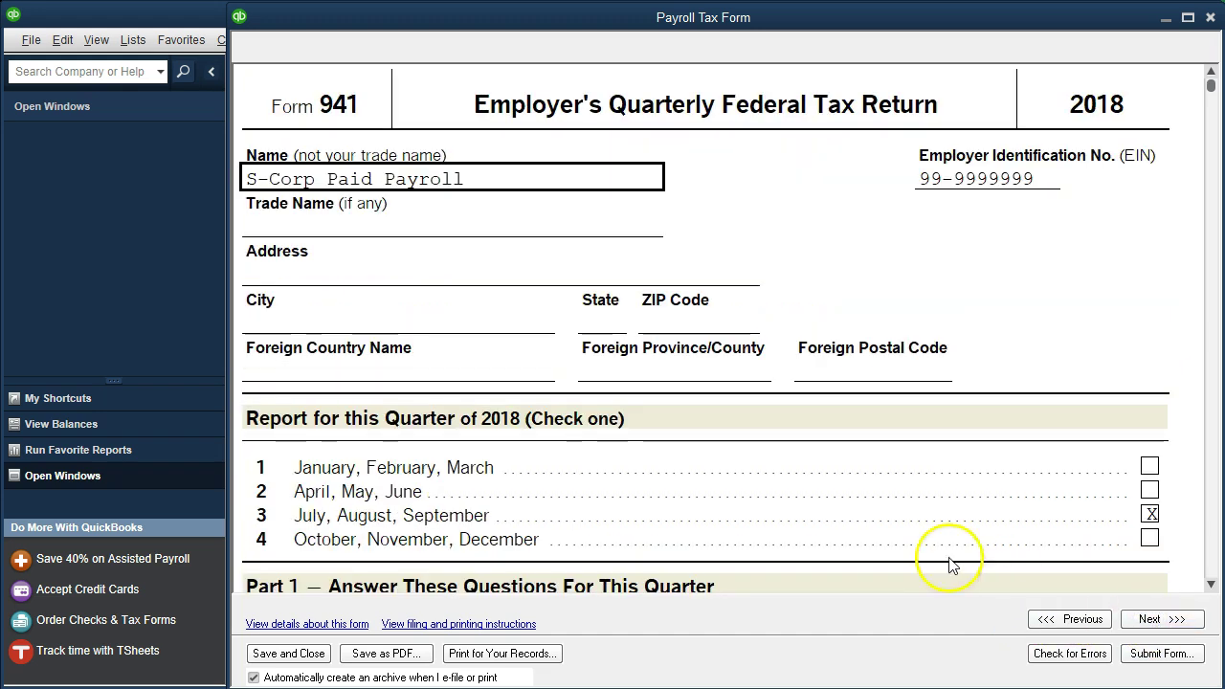
scroll(947, 558, down, 5)
scroll(912, 567, down, 2)
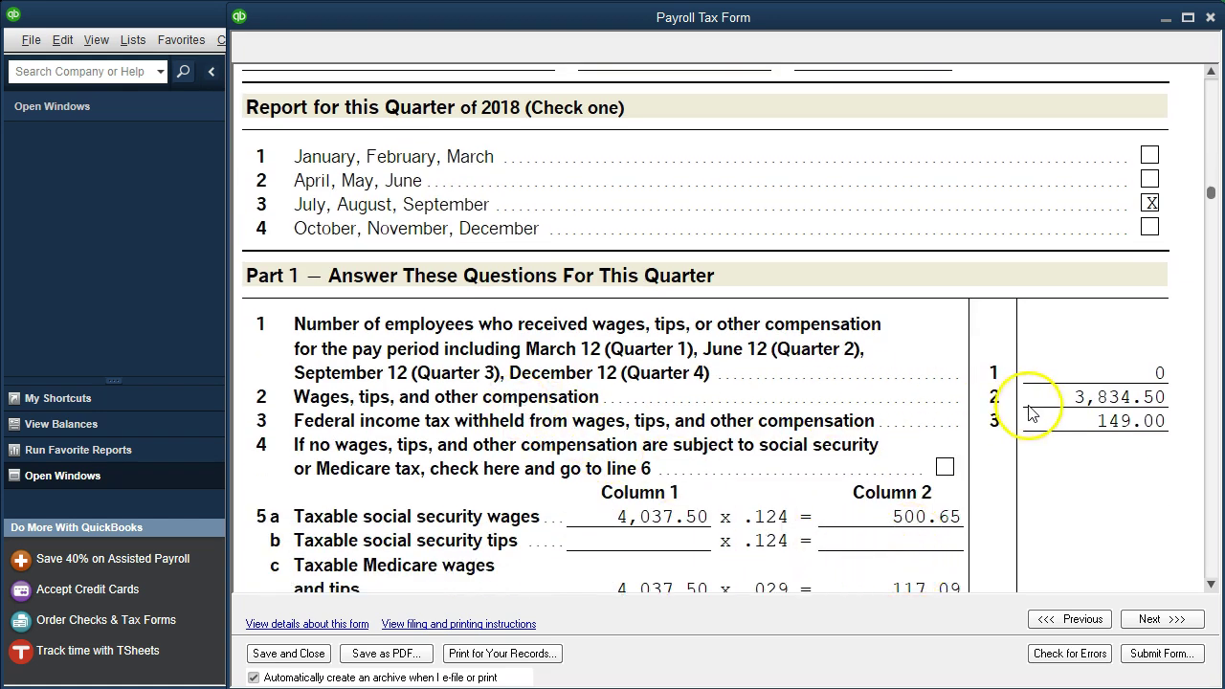
scroll(1032, 414, down, 1)
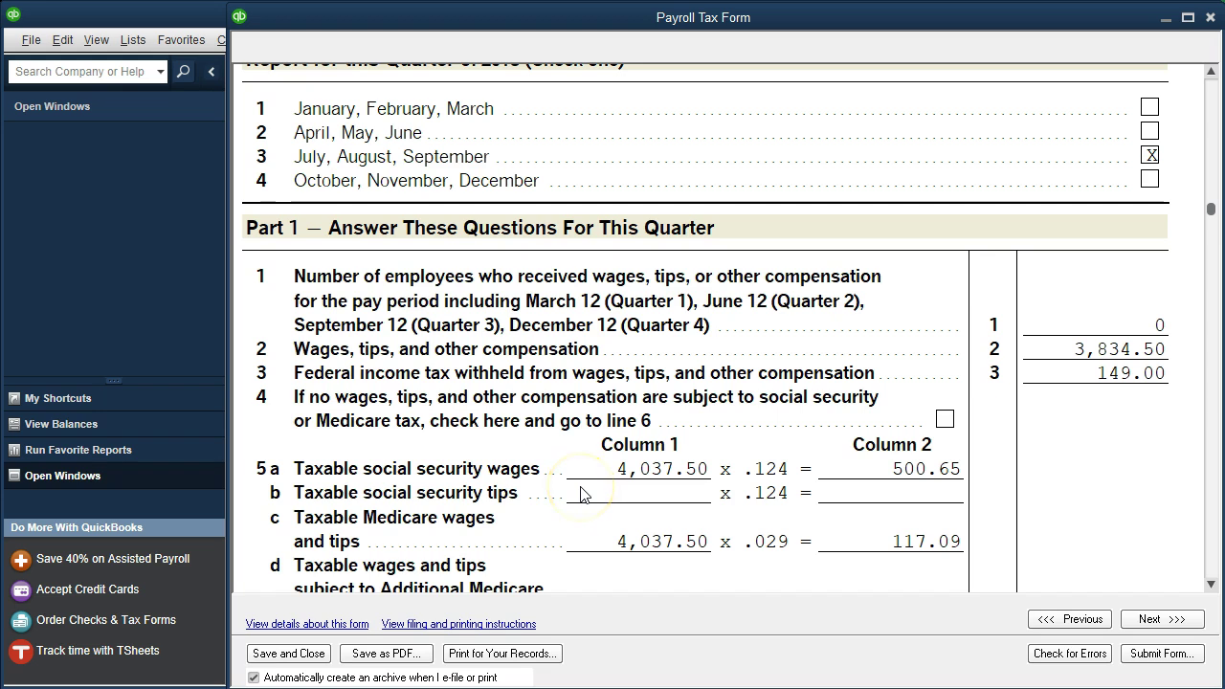
scroll(580, 539, down, 1)
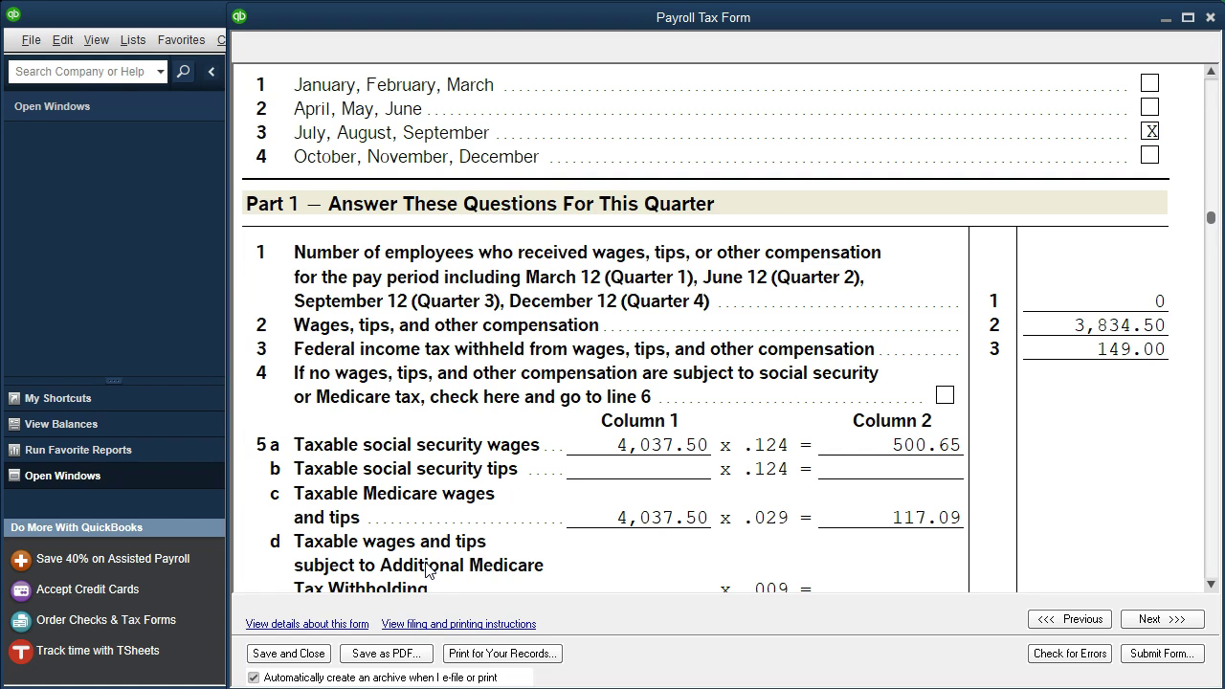
Step: In Calculator, compute 4062.5 − 4037.5 to get 25
key(XF86Calculator)
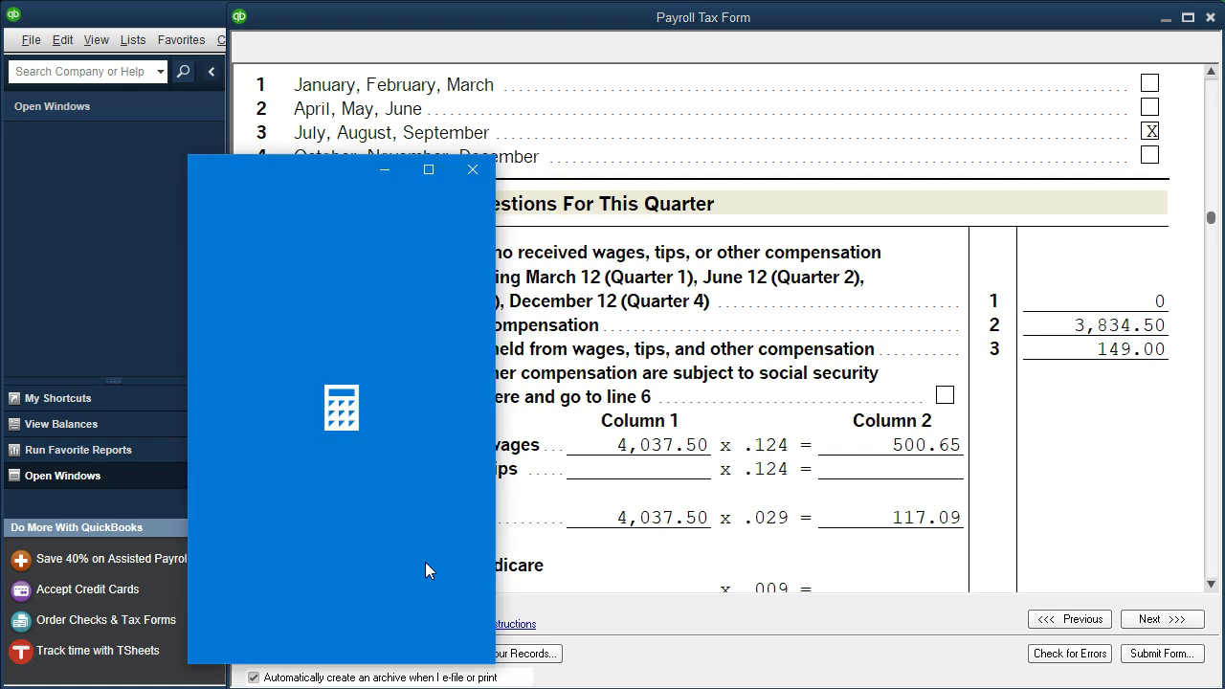
click(66, 446)
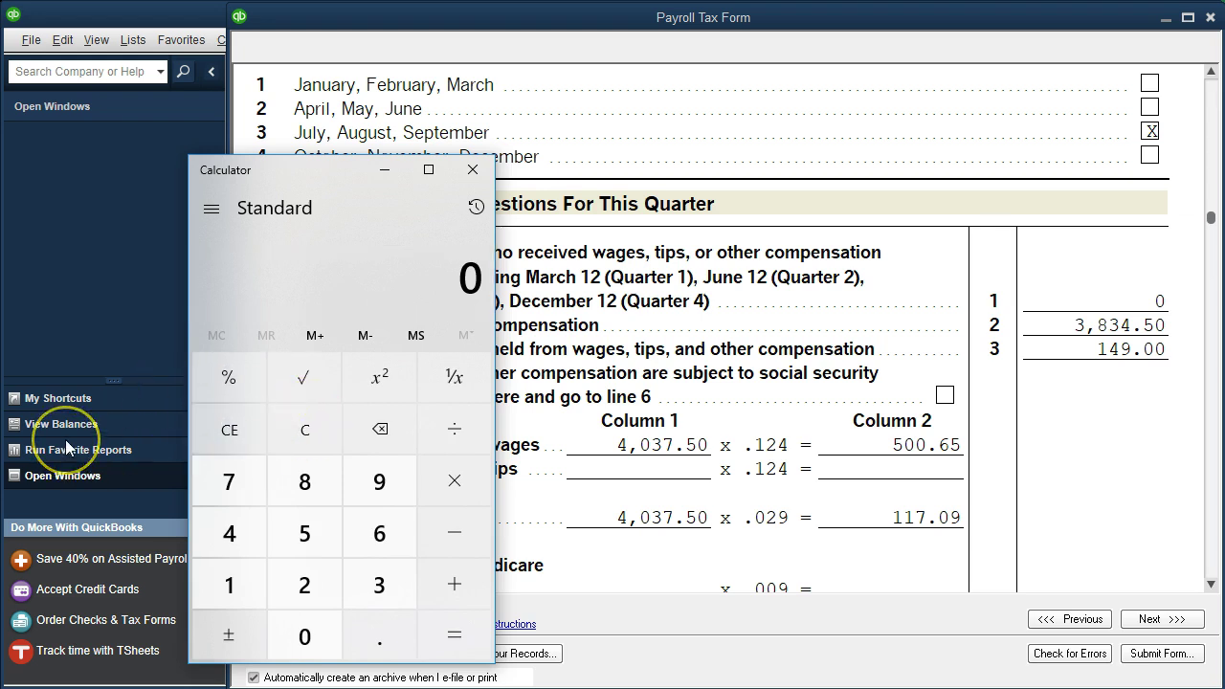
text(4062.5)
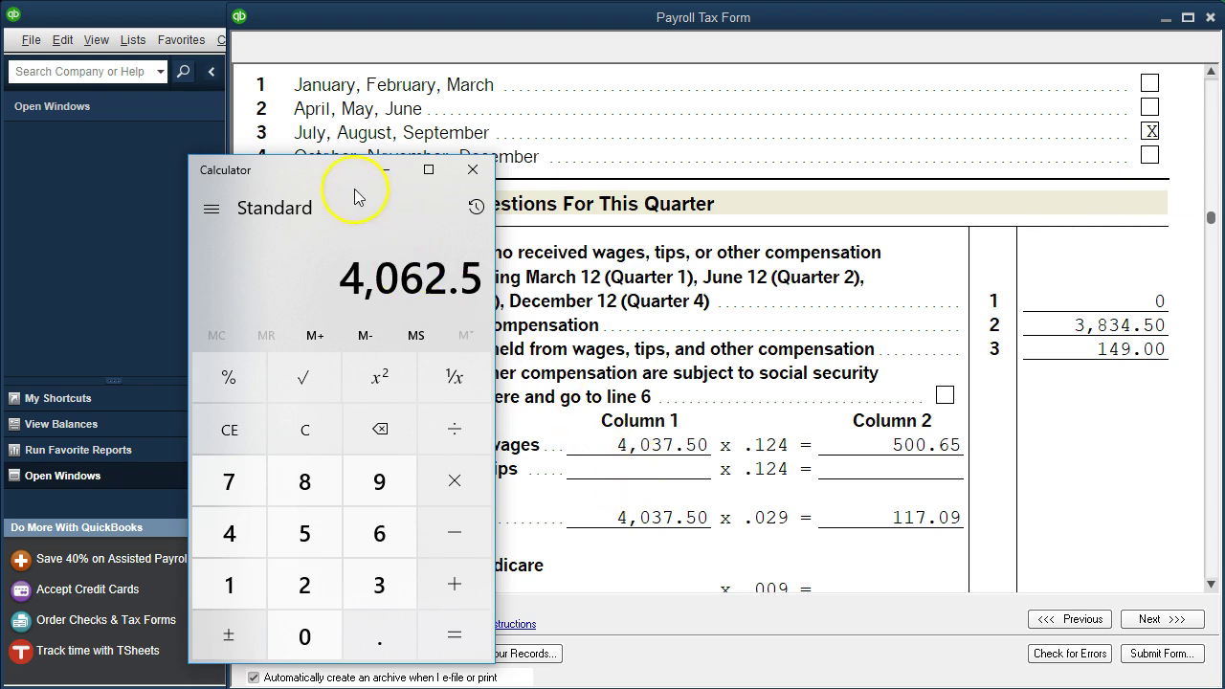
key(minus)
text(4037.5)
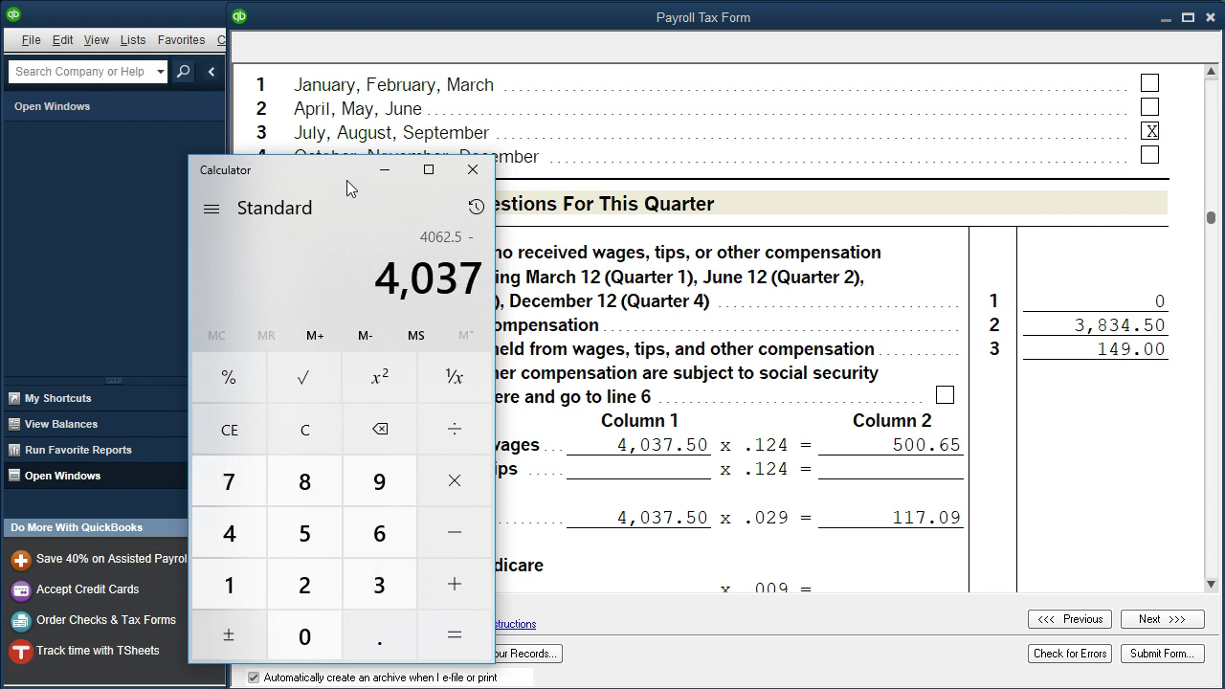
key(Return)
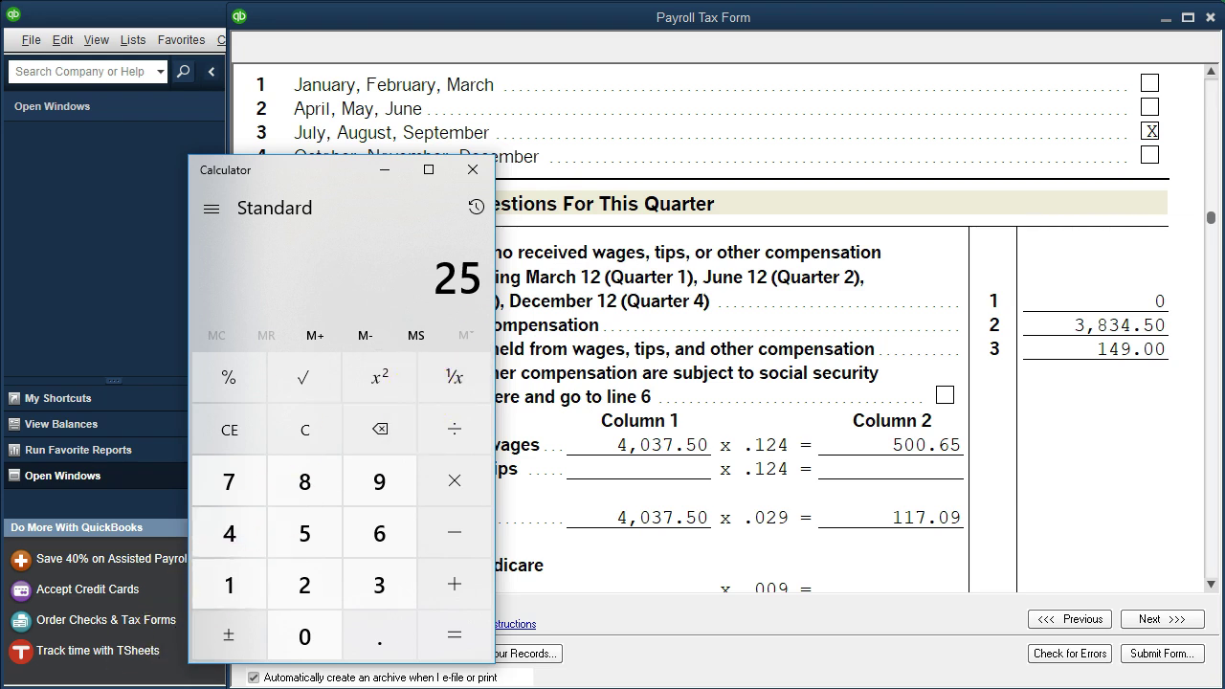
Step: Compute 4062.5 − 203.13 − 25 = 3,834.37, then return to the Form 941
click(305, 430)
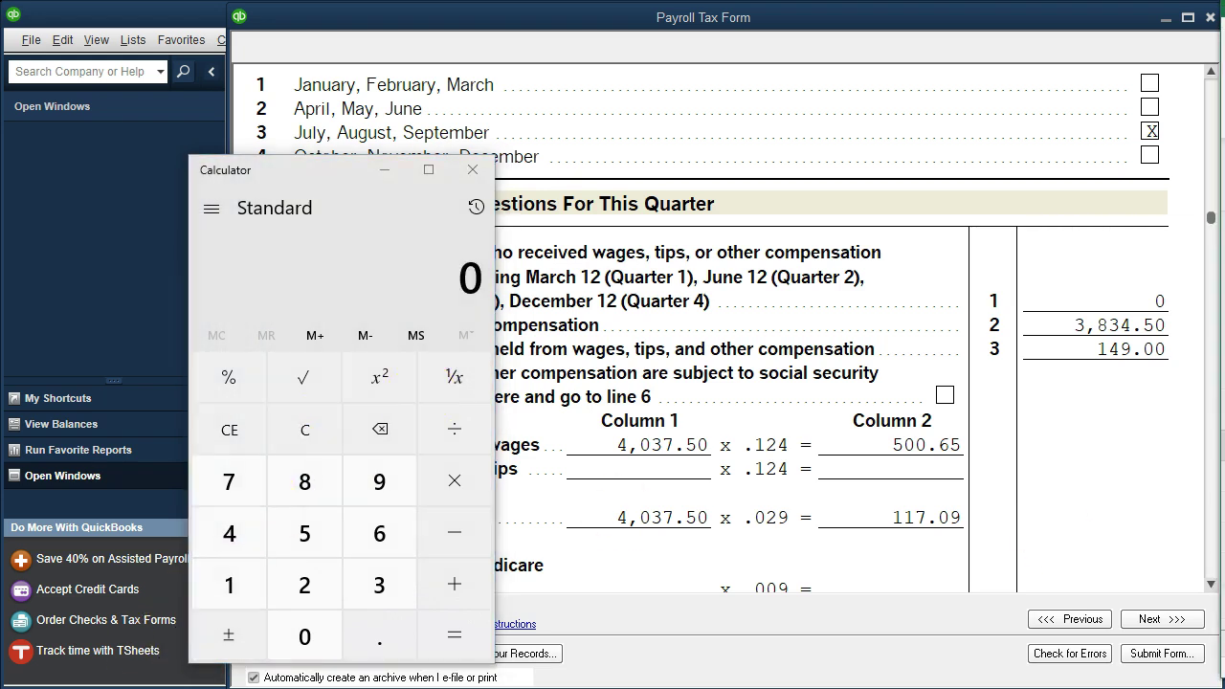
text(4062.5)
click(454, 533)
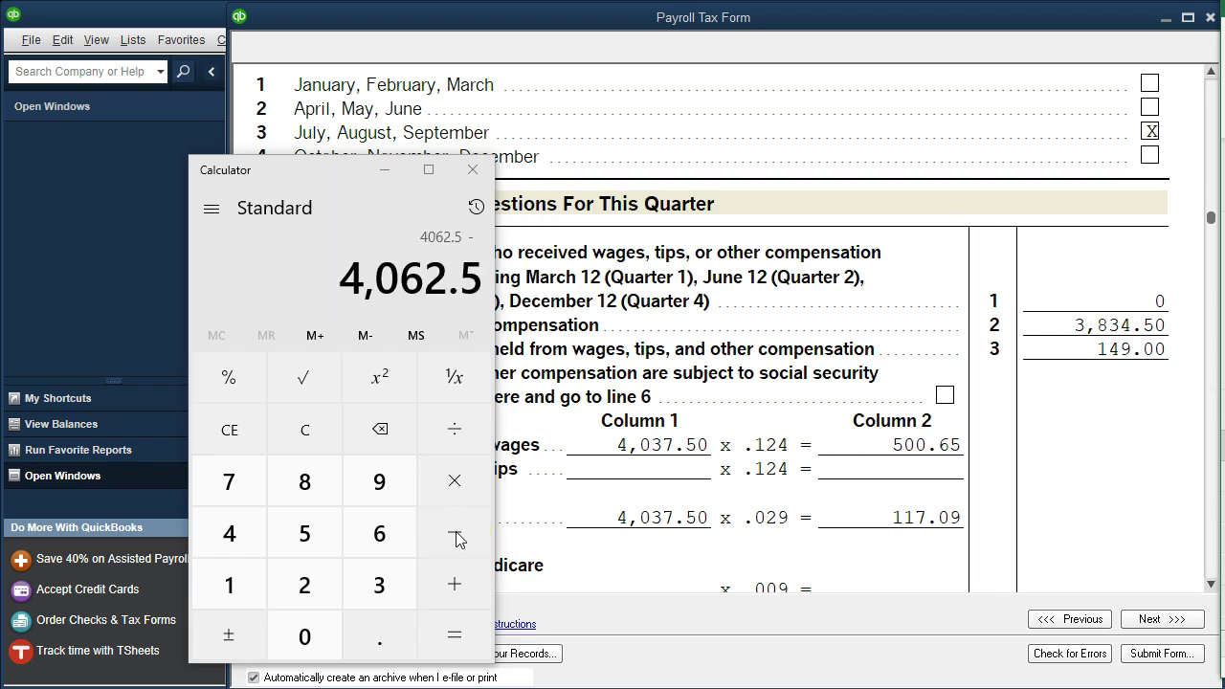
click(457, 539)
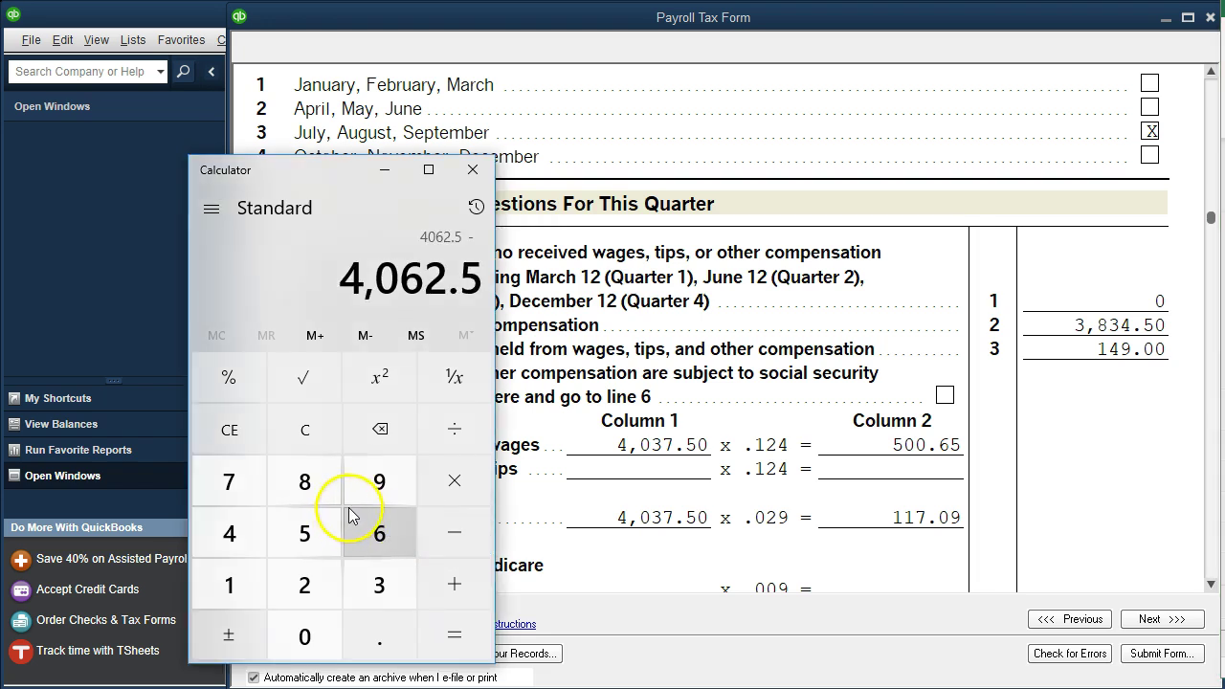
text(20)
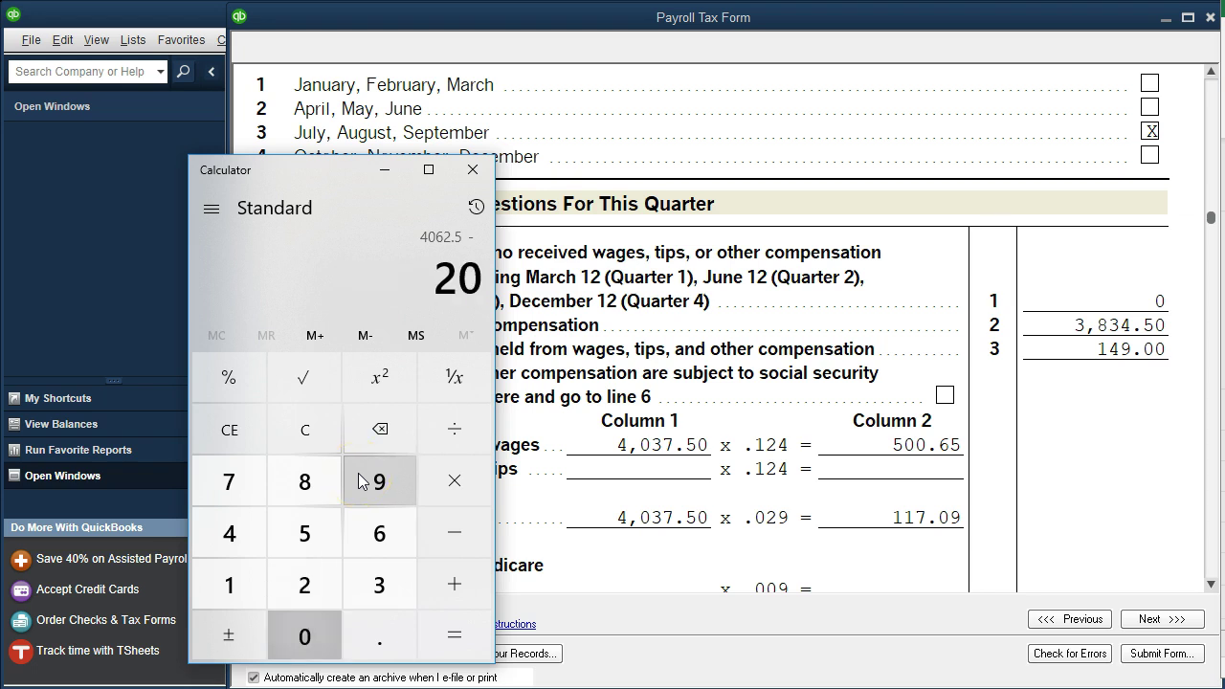
text(3.13)
key(minus)
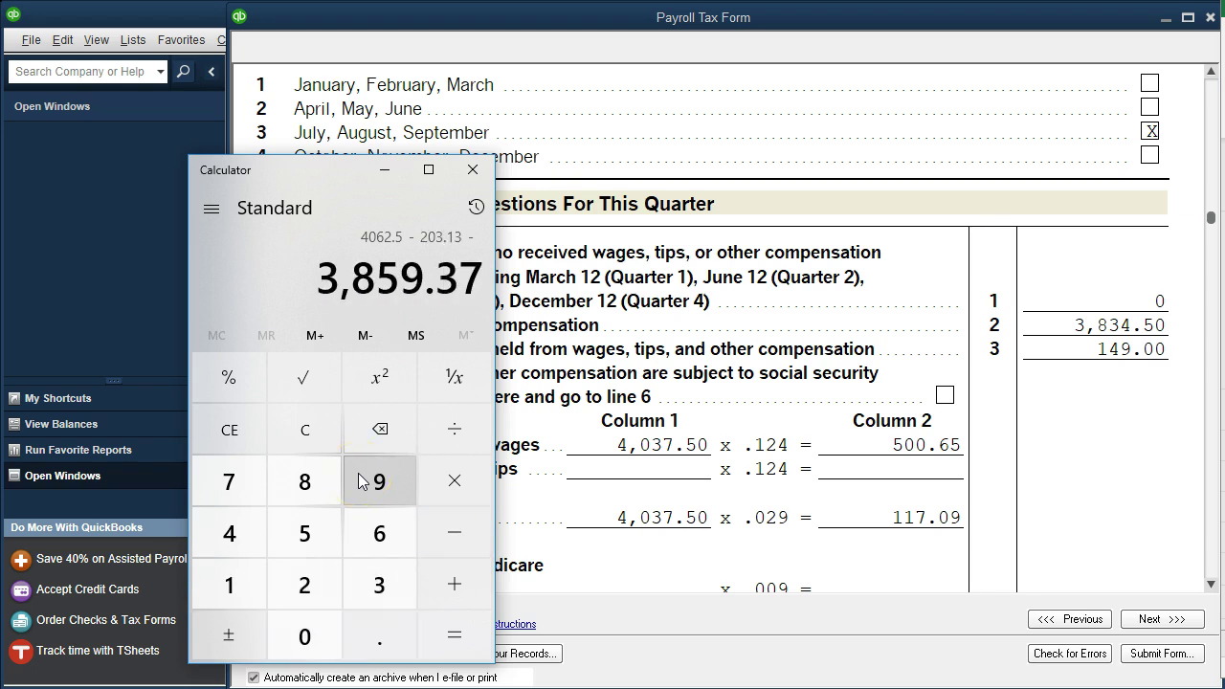
text(25)
key(Return)
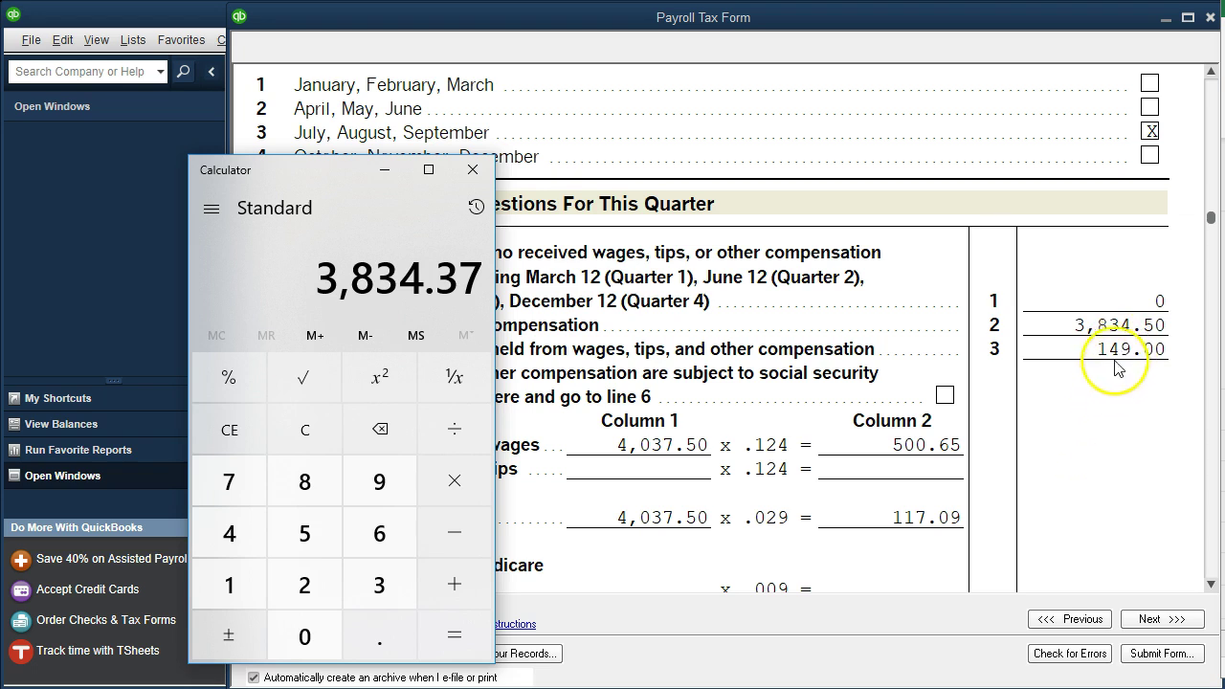
click(659, 438)
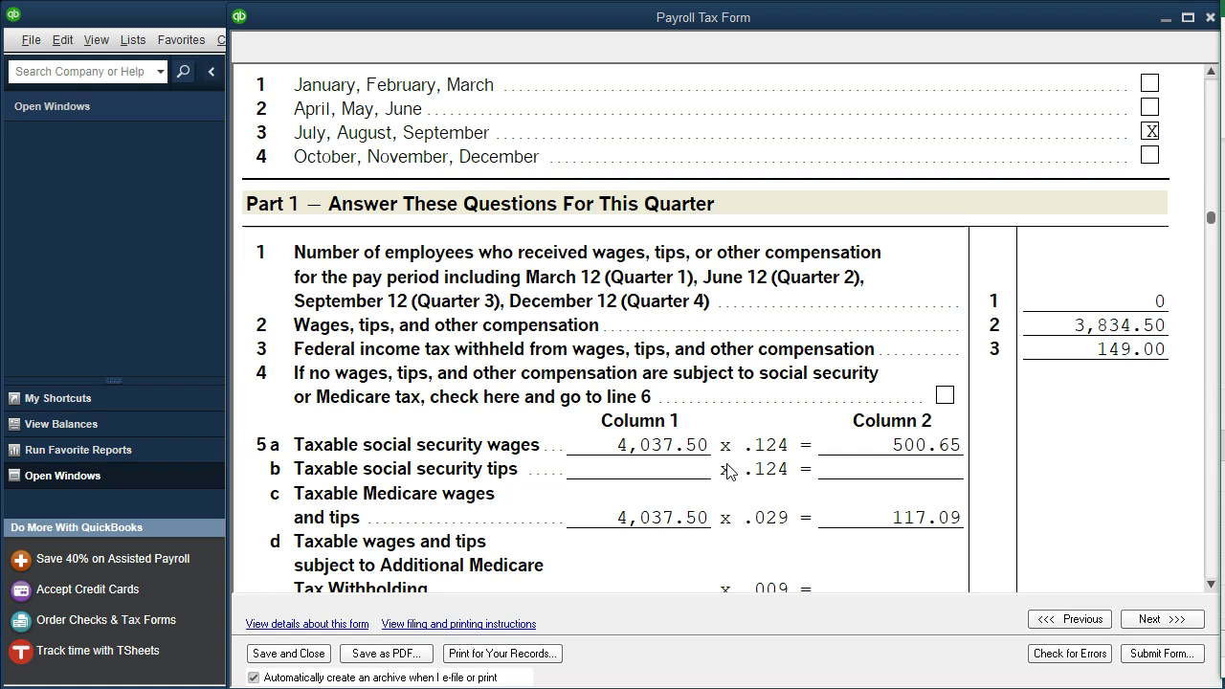
Step: Scroll Form 941 lines 5e–15, checking 766.74 total taxes, the -0.02 adjustment and 766.72 due
scroll(727, 469, down, 2)
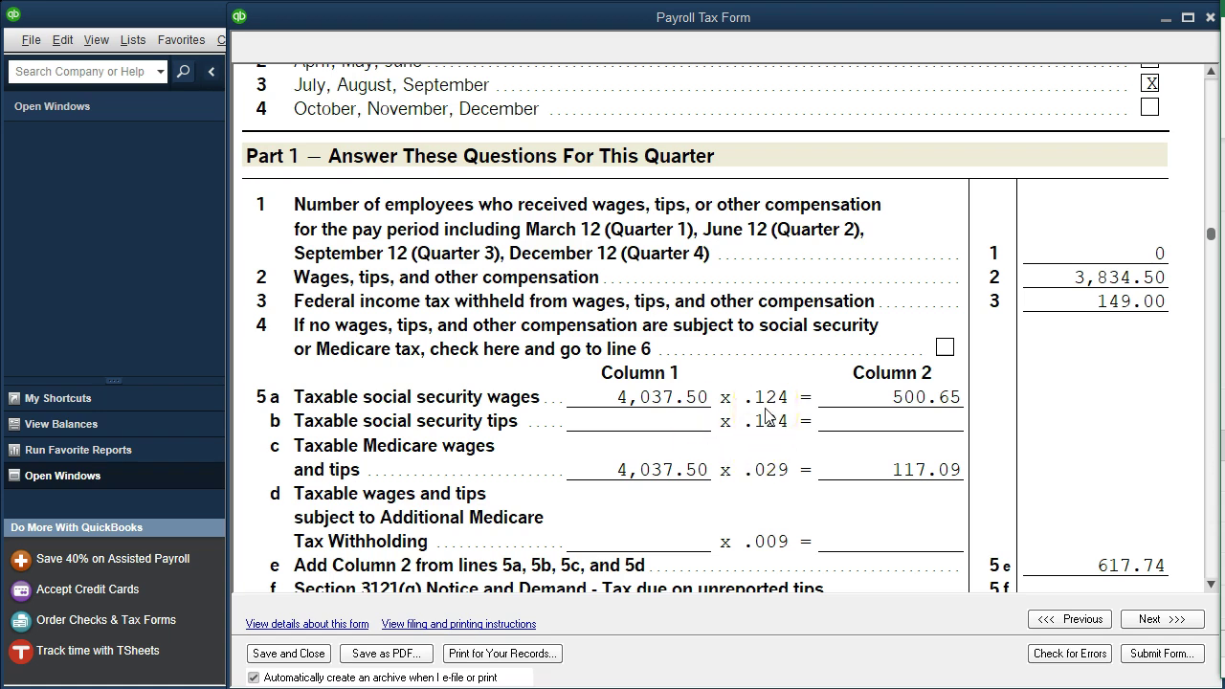
scroll(833, 457, down, 1)
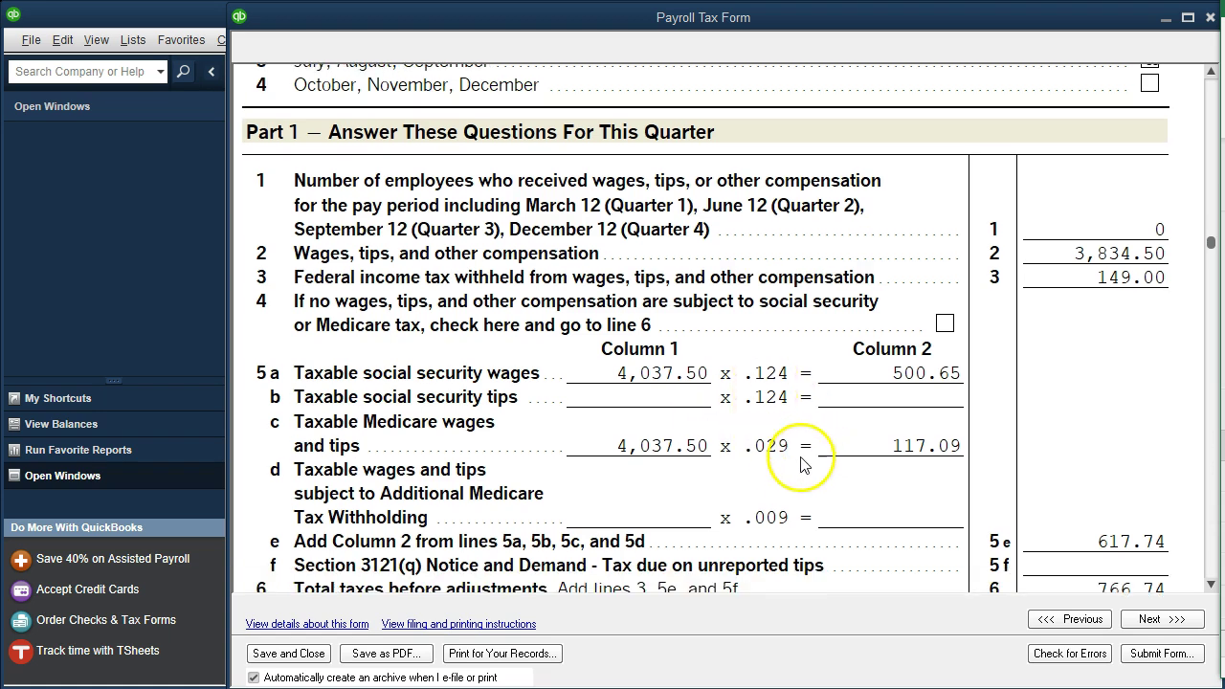
scroll(813, 481, down, 2)
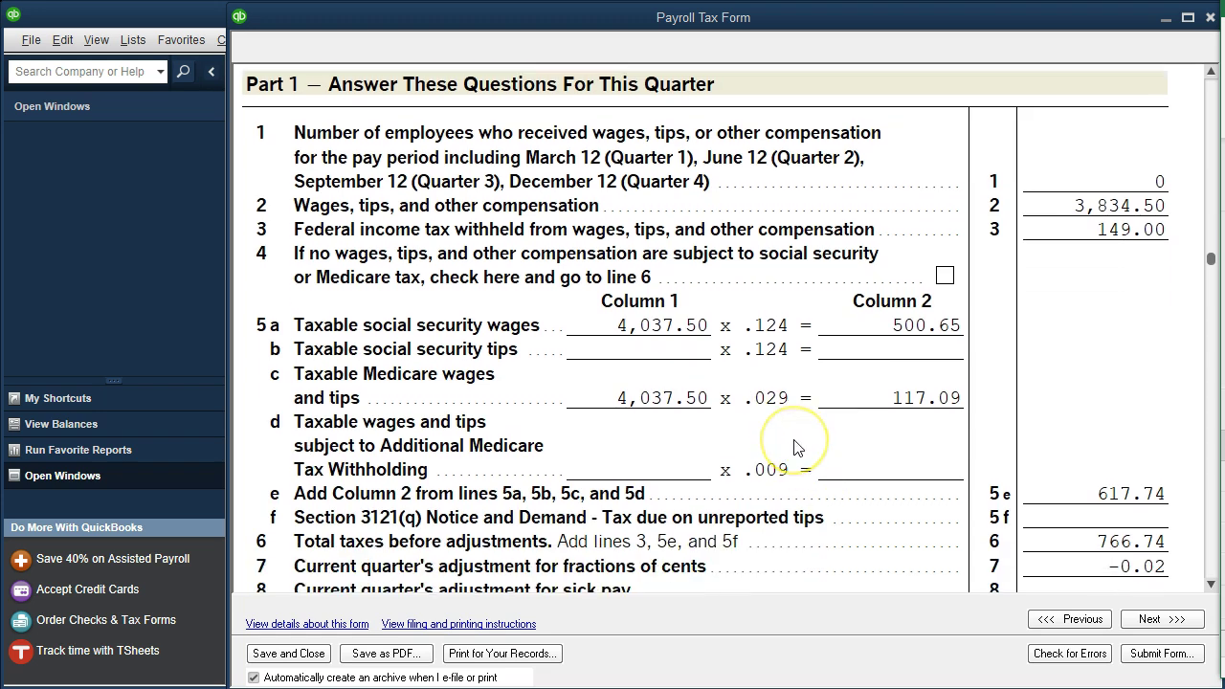
scroll(797, 448, down, 2)
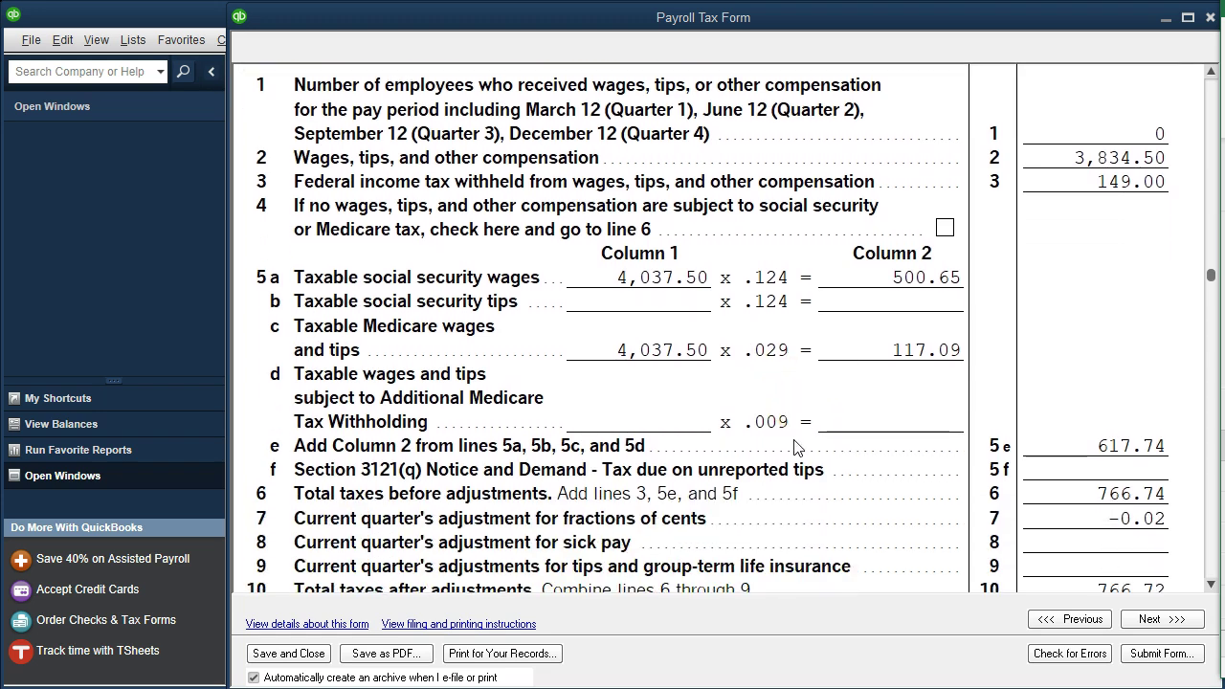
click(1029, 429)
scroll(1032, 431, down, 1)
scroll(1033, 432, down, 5)
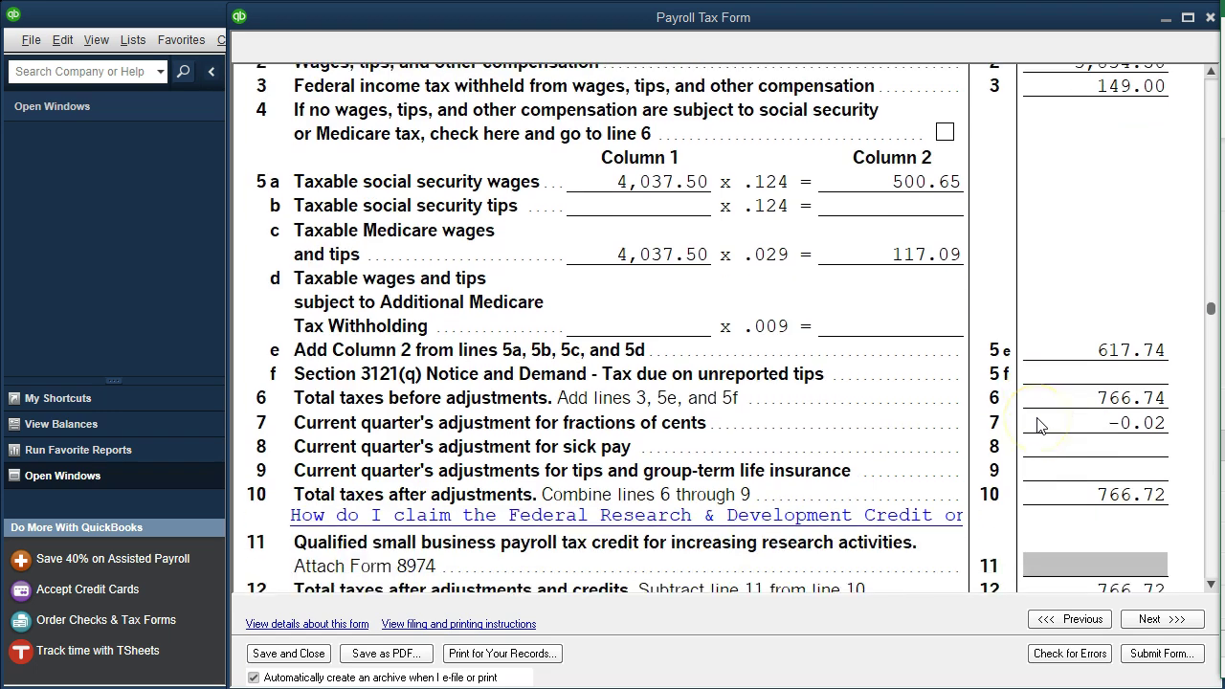
scroll(1038, 424, down, 4)
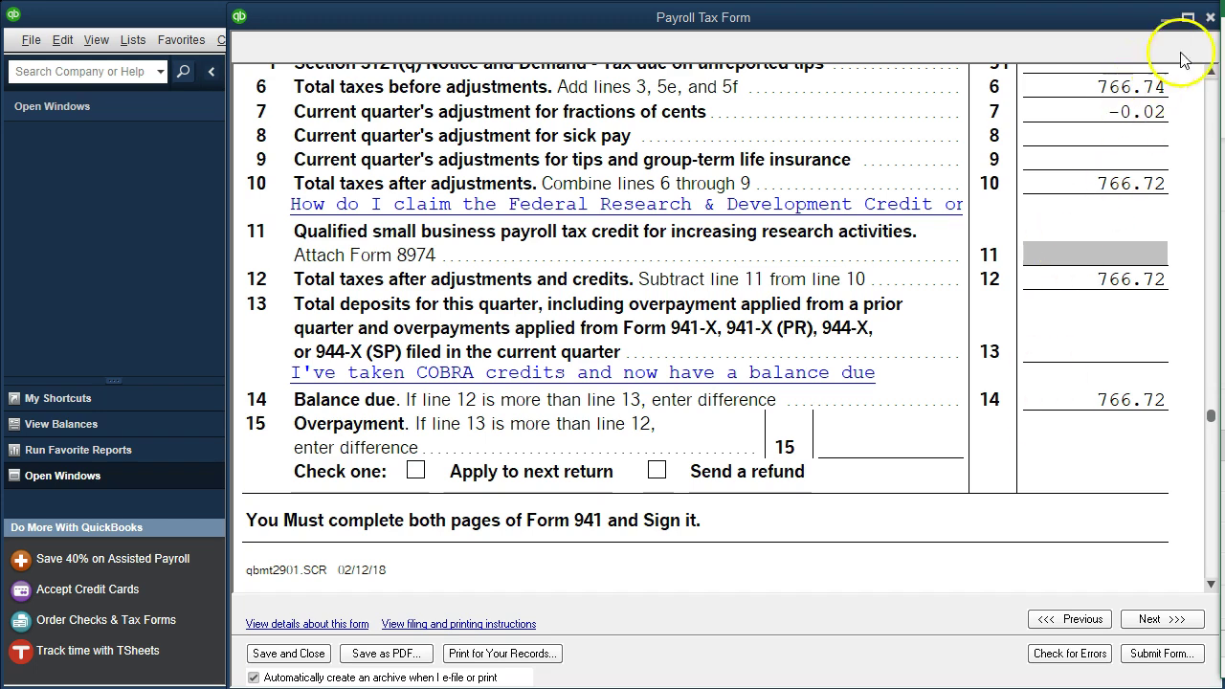
Step: Close the Form 941, dismiss the reminder and maximize the Payroll Center
click(1210, 18)
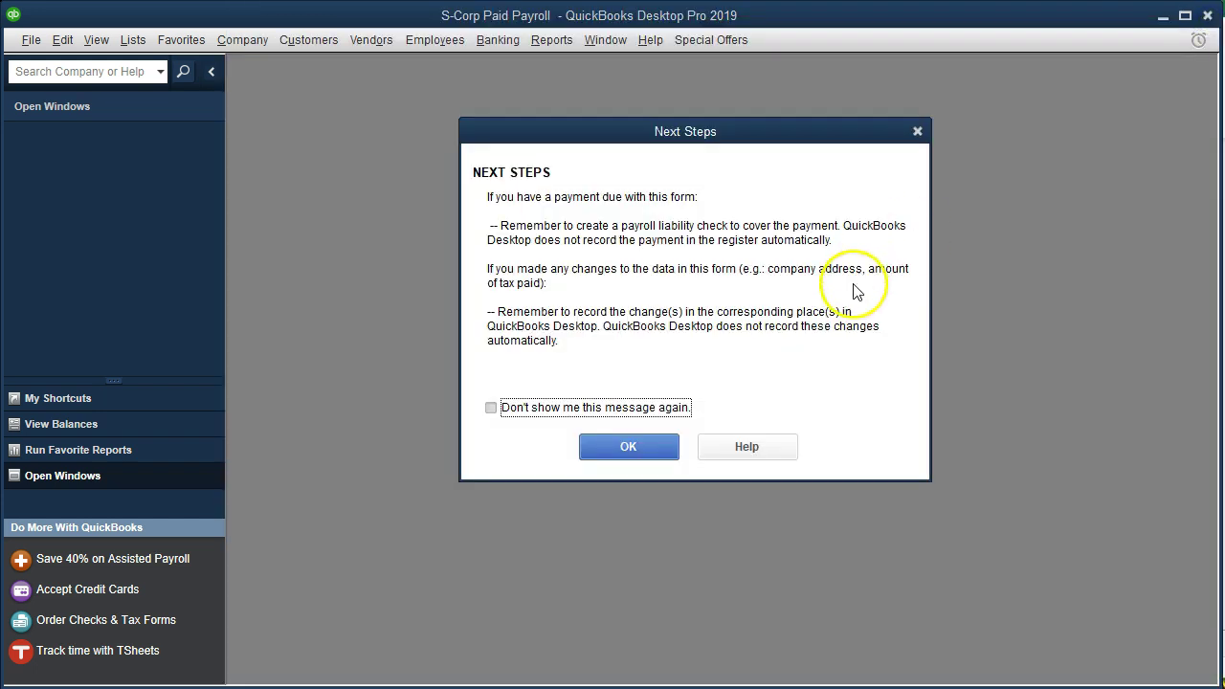
click(917, 131)
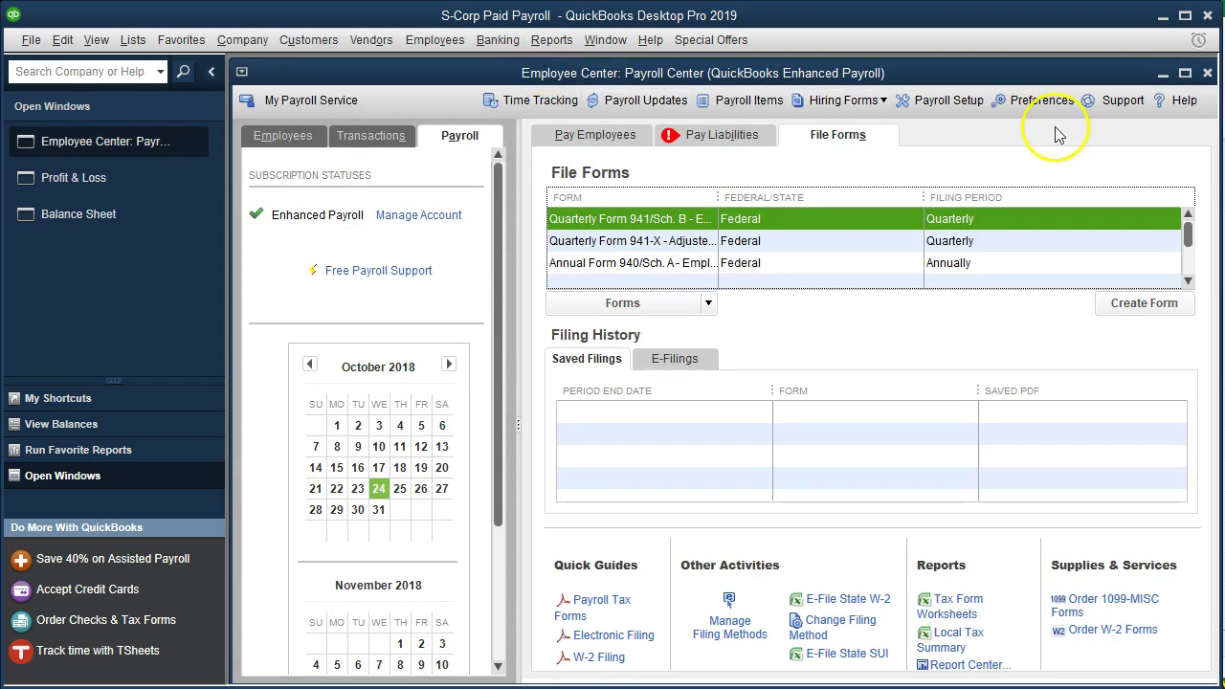
click(1185, 73)
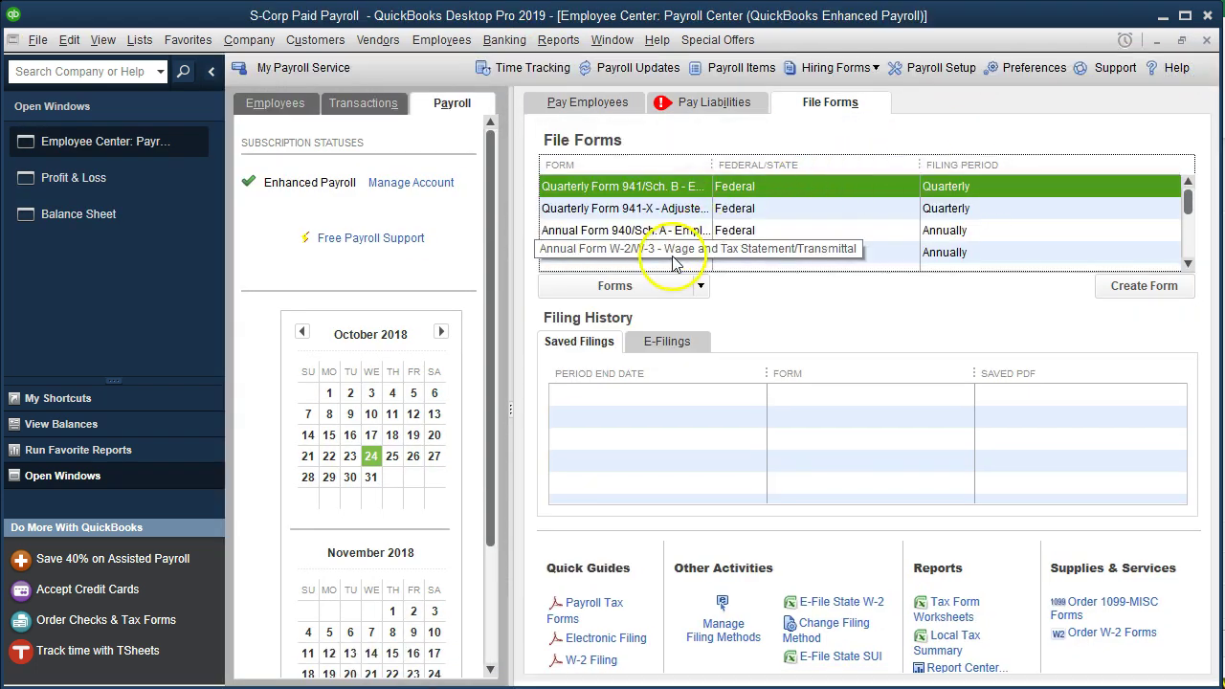
Step: Start the Annual Form W-2/W-3 filing for year 2018, accepting the outdated-forms warning
double_click(761, 252)
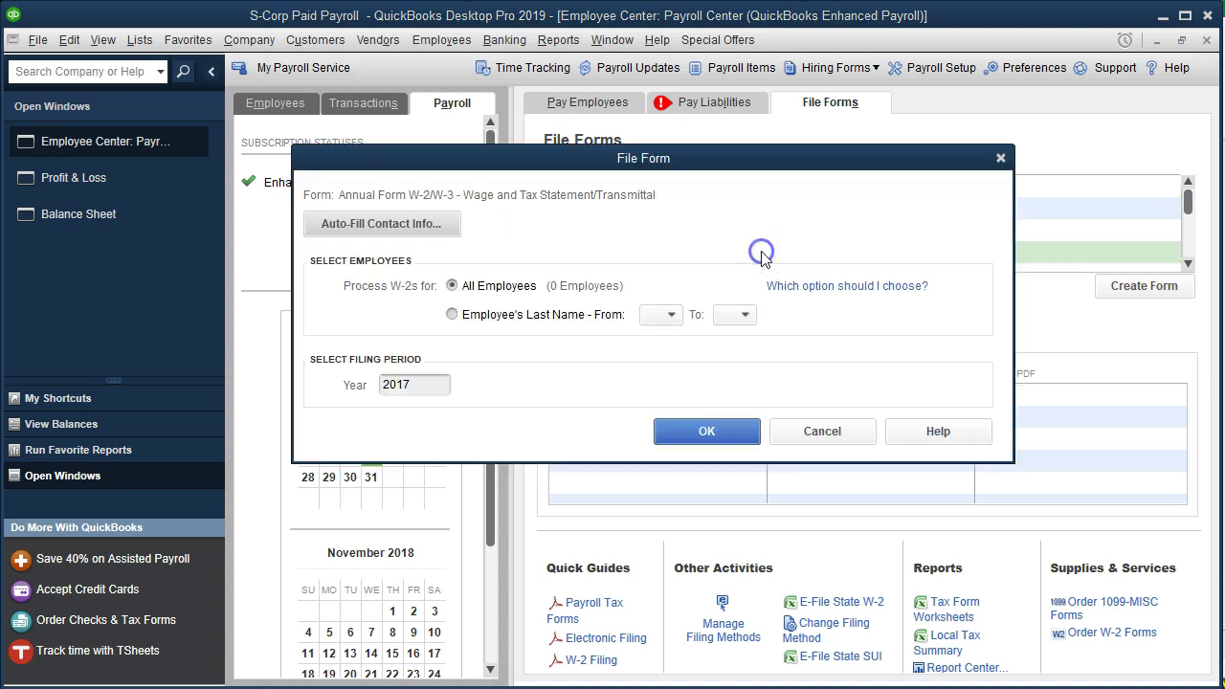
click(396, 384)
text(2018)
click(694, 431)
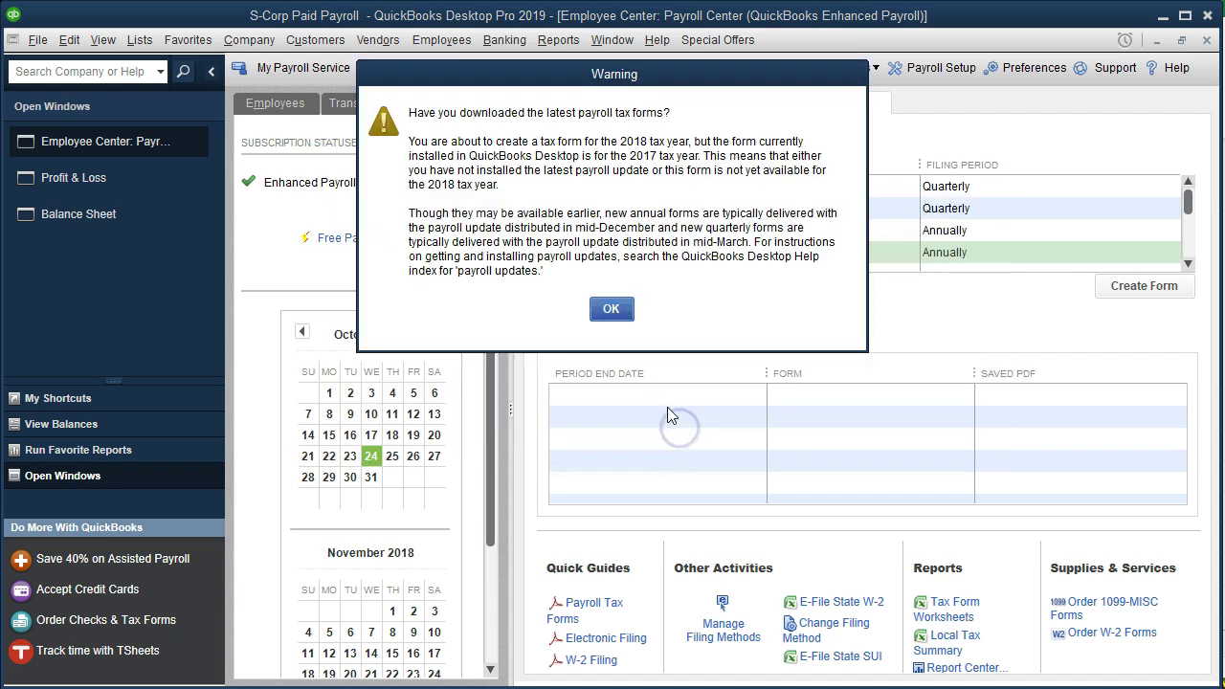
click(612, 310)
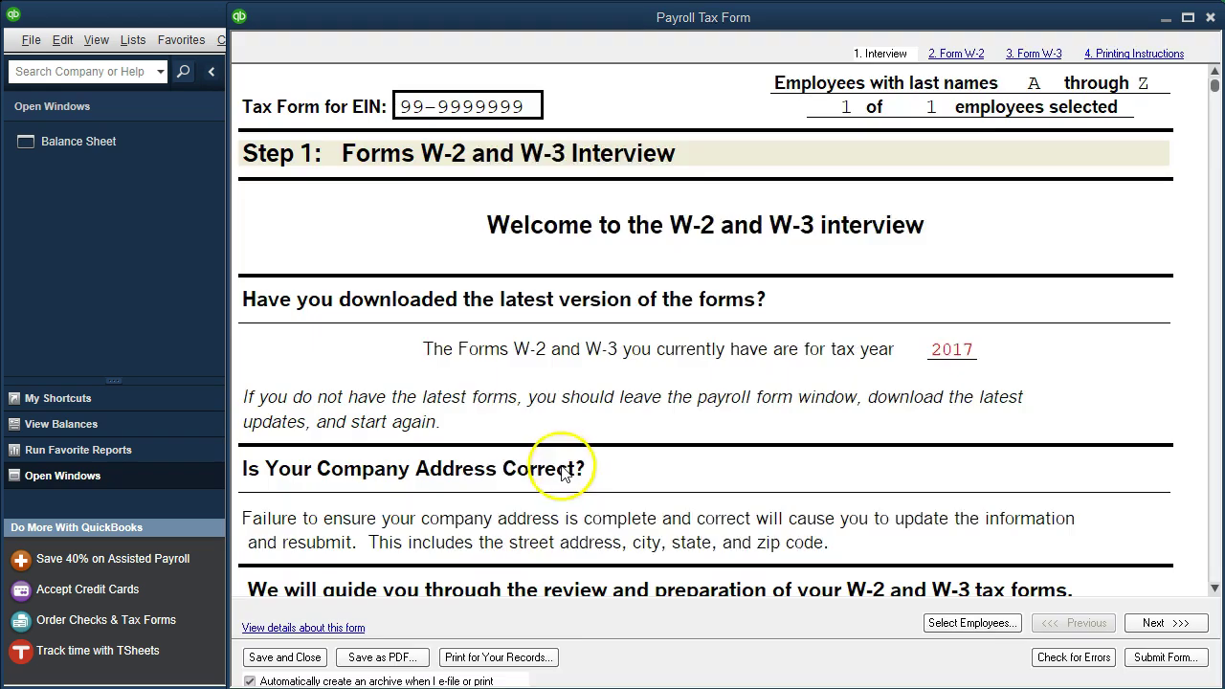
Step: Advance through the interview to the Step 2 Form W-2 Worksheet and open Calculator
click(752, 531)
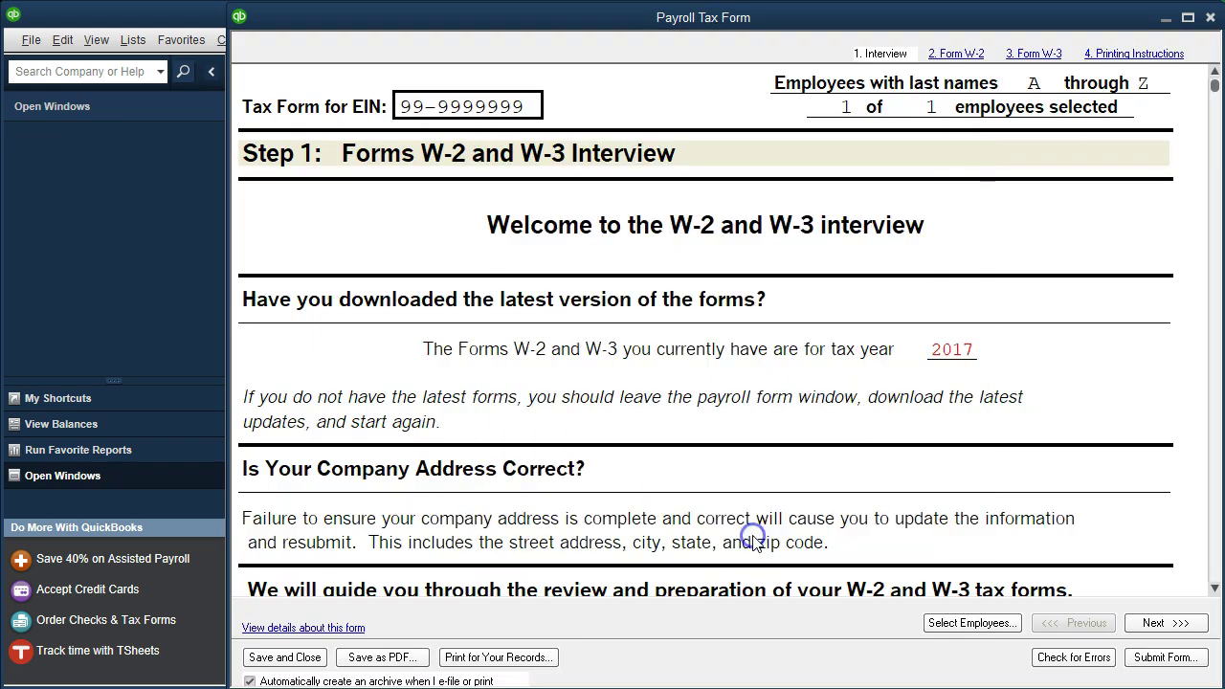
click(1155, 623)
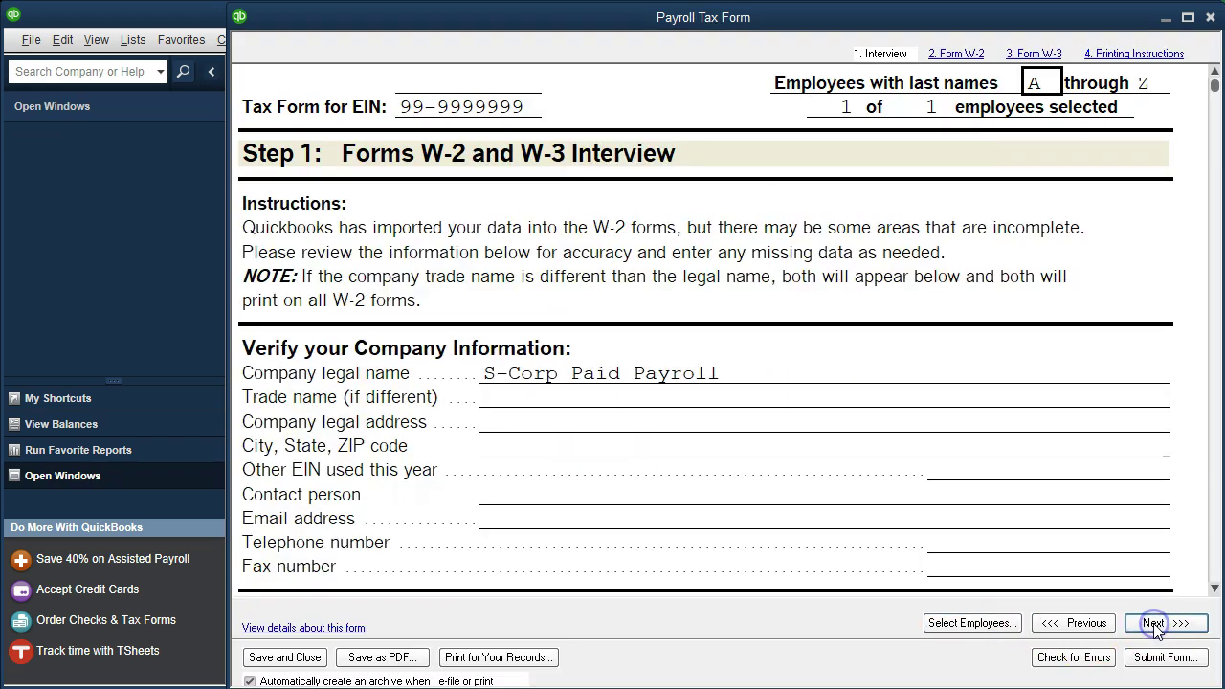
click(1156, 623)
click(1155, 623)
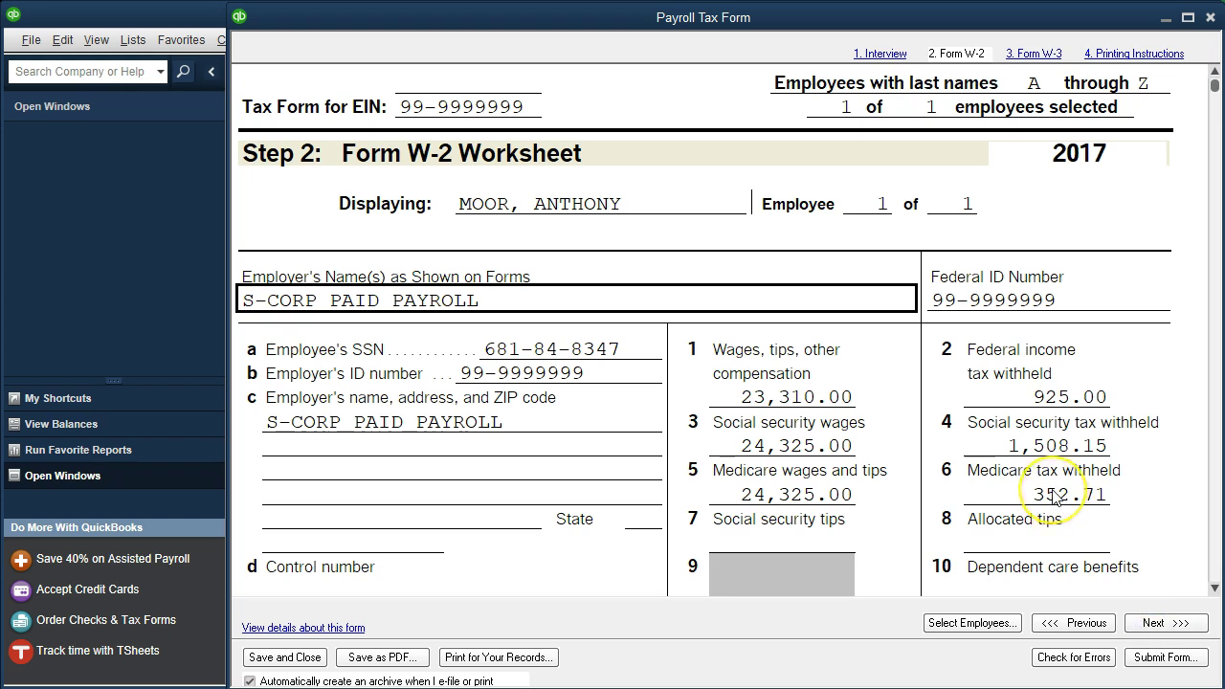
scroll(1053, 496, down, 1)
scroll(1053, 496, down, 1)
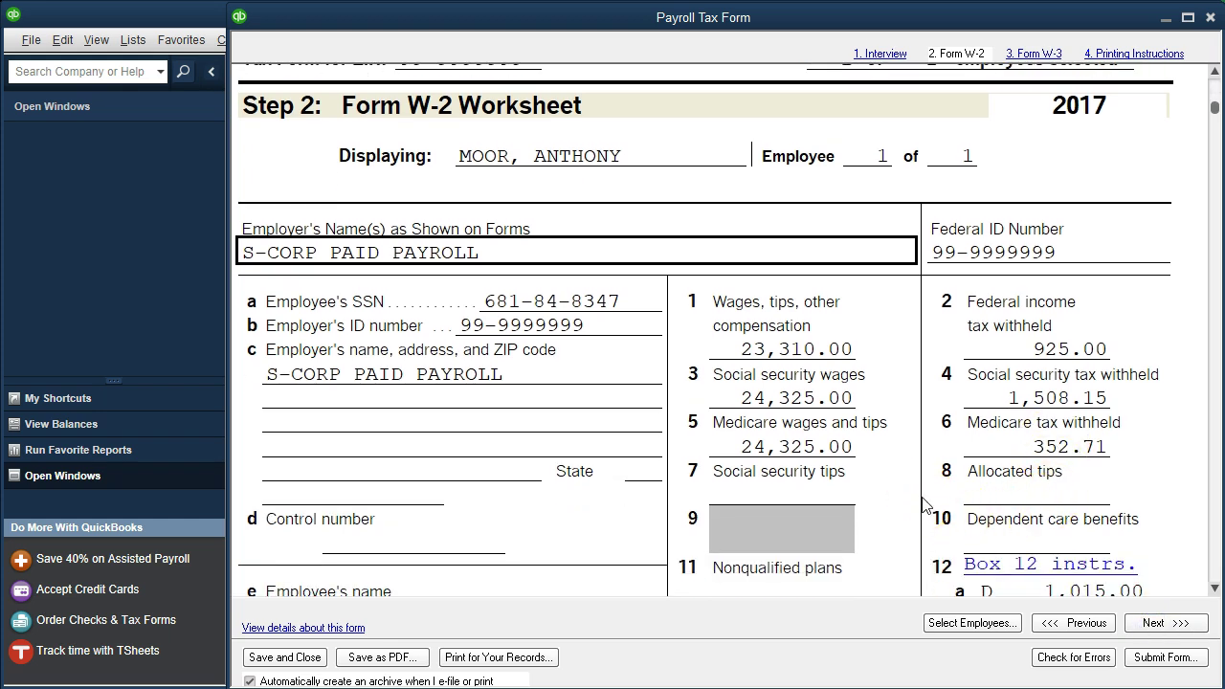
key(XF86Calculator)
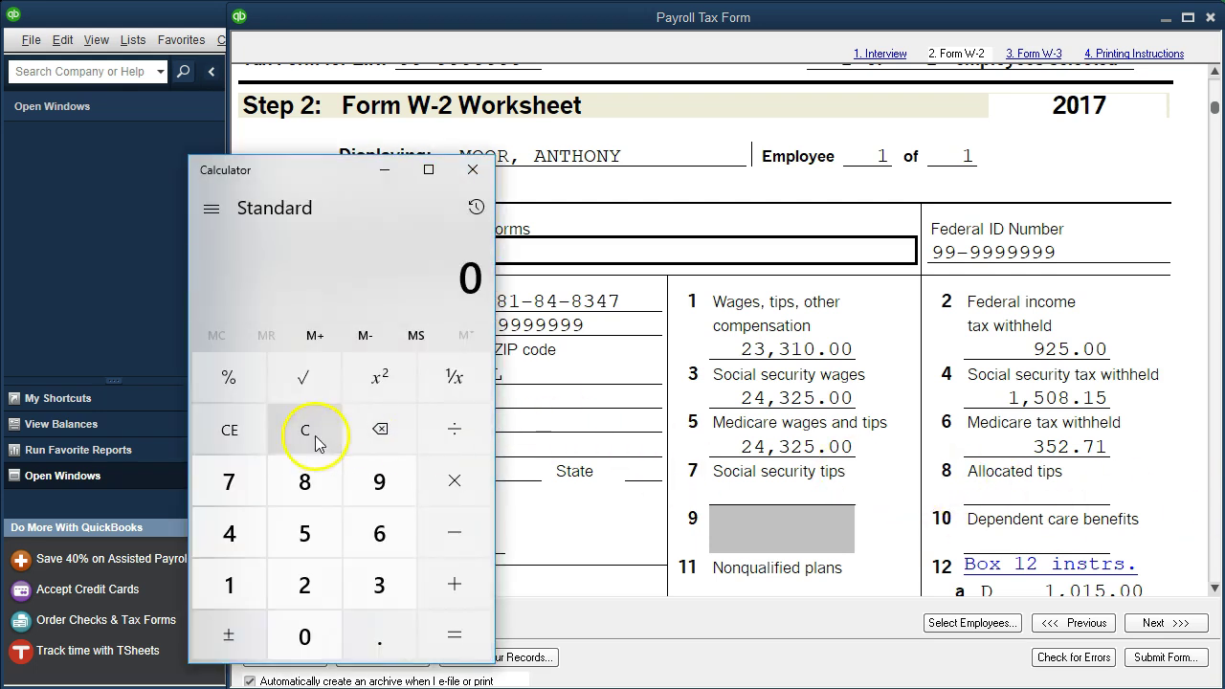
Step: Compute 4,062.5 × 6 = 24,375, then subtract 24,325 to get 50
text(4,062)
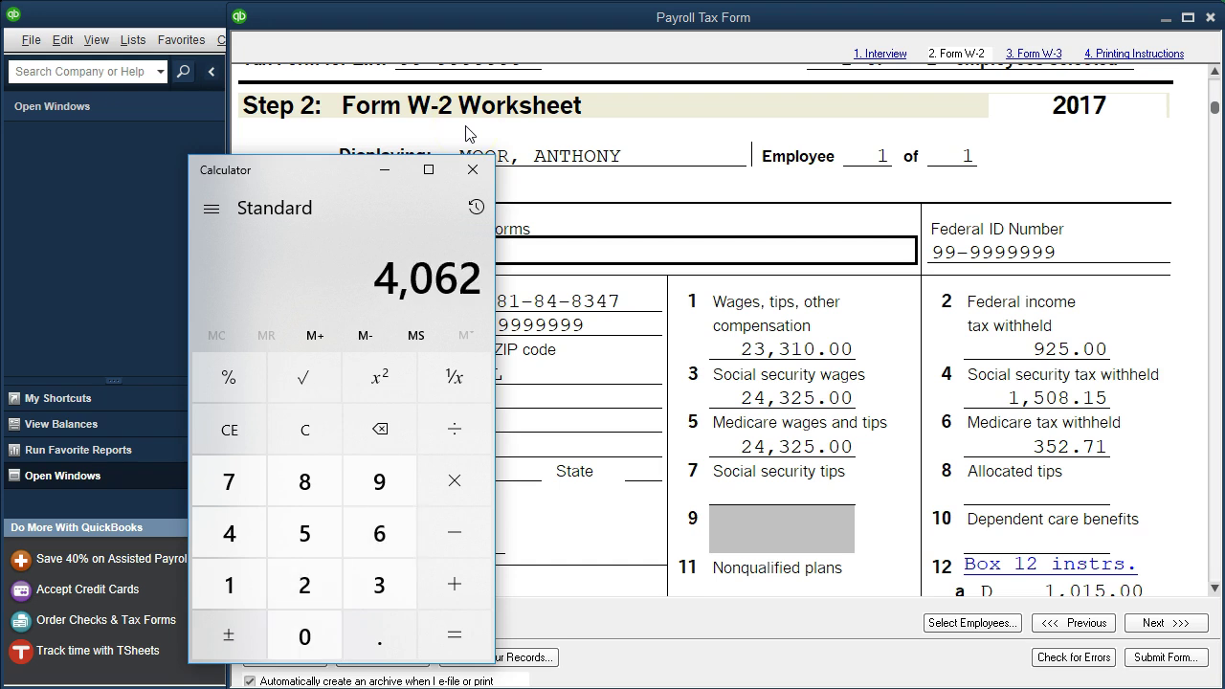
text(.5)
key(asterisk)
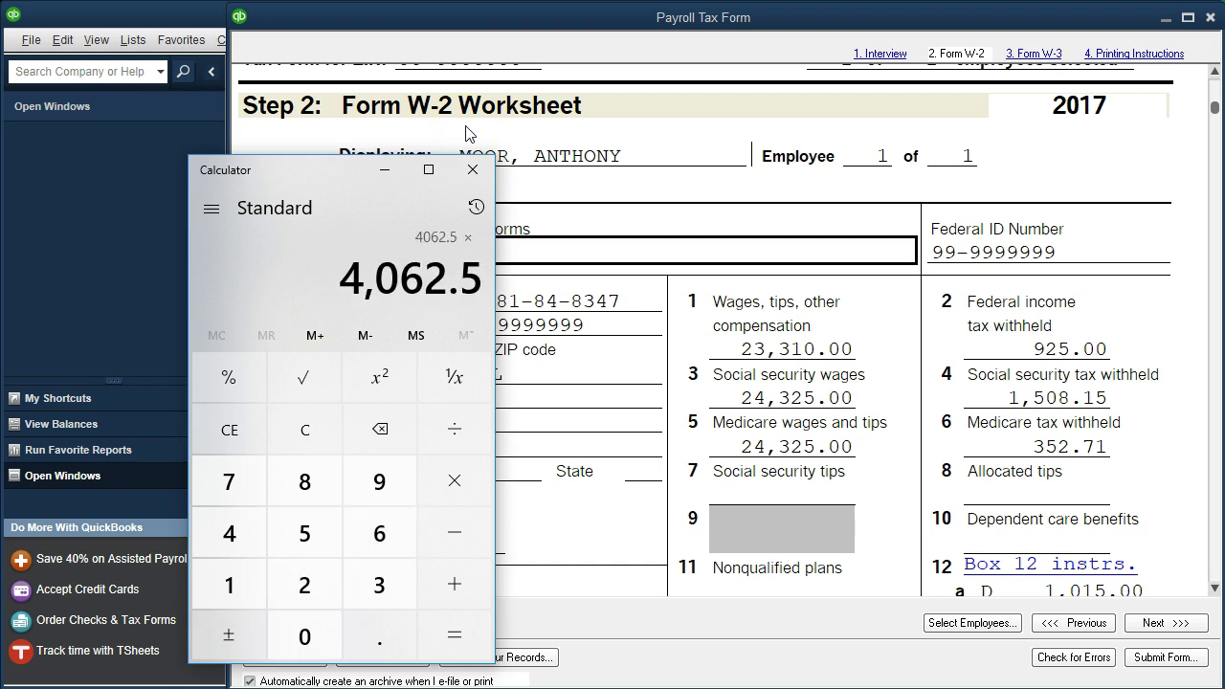
text(6)
key(Return)
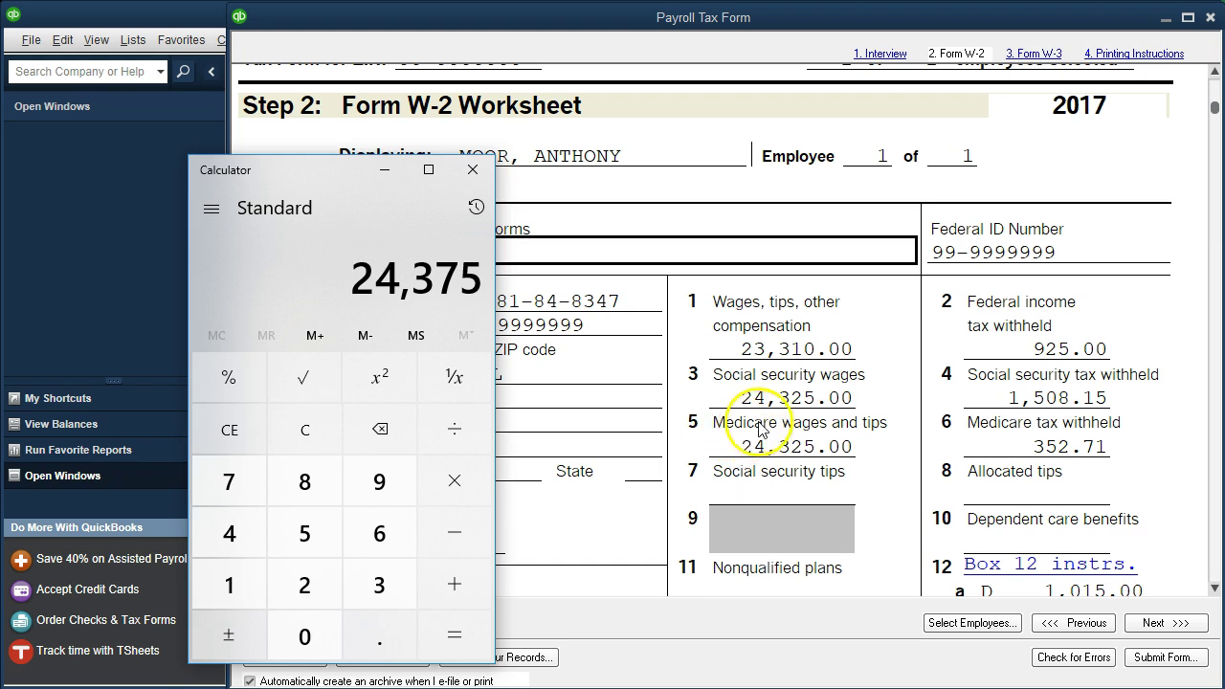
click(463, 532)
text(24325)
key(Return)
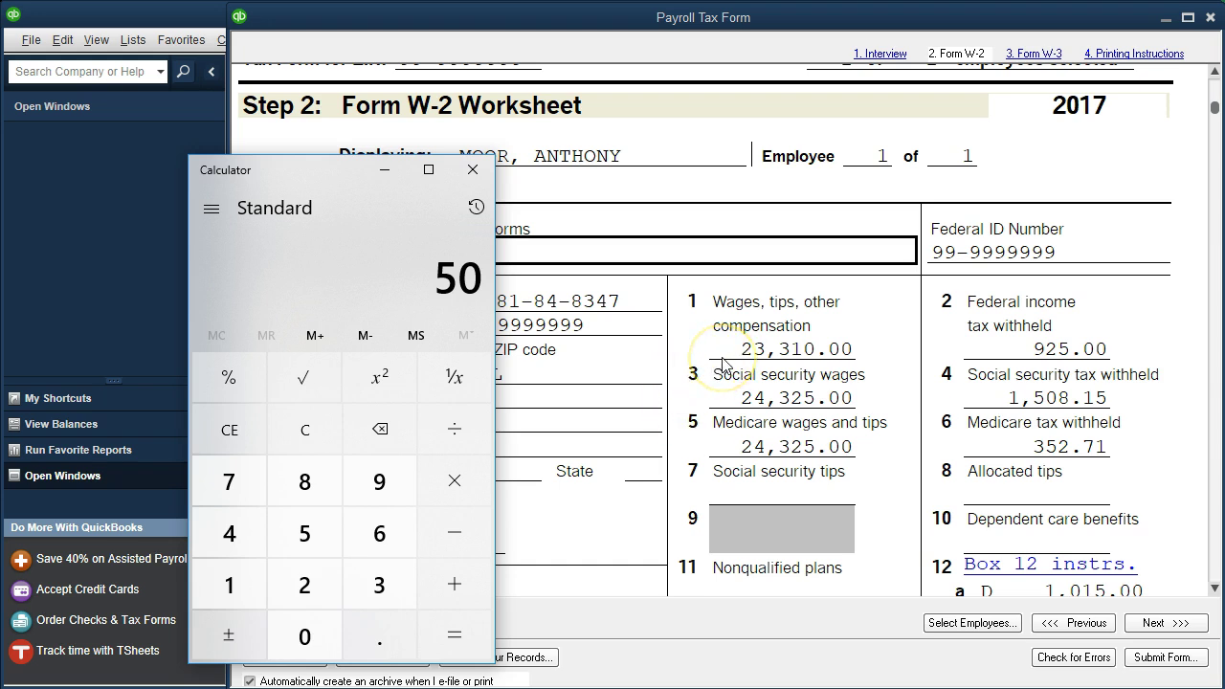
Step: Clear the calculator and compute 24325 − 23310 = 1,015, matching box 12a code D
scroll(718, 390, down, 3)
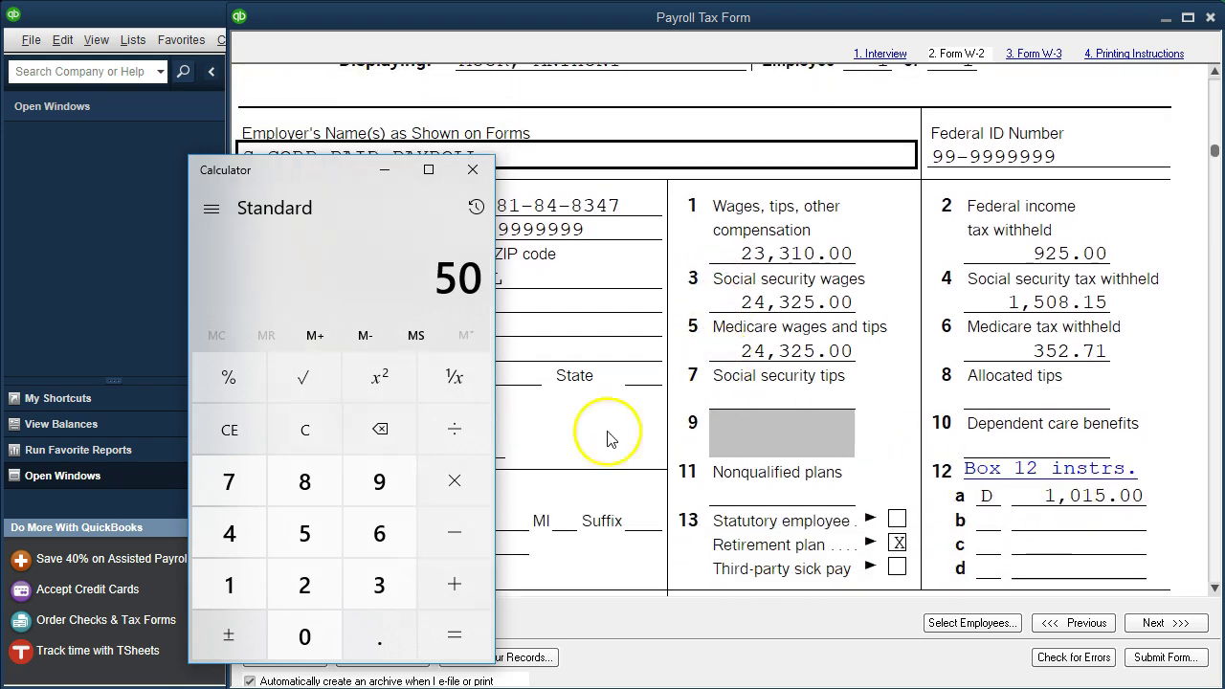
click(320, 431)
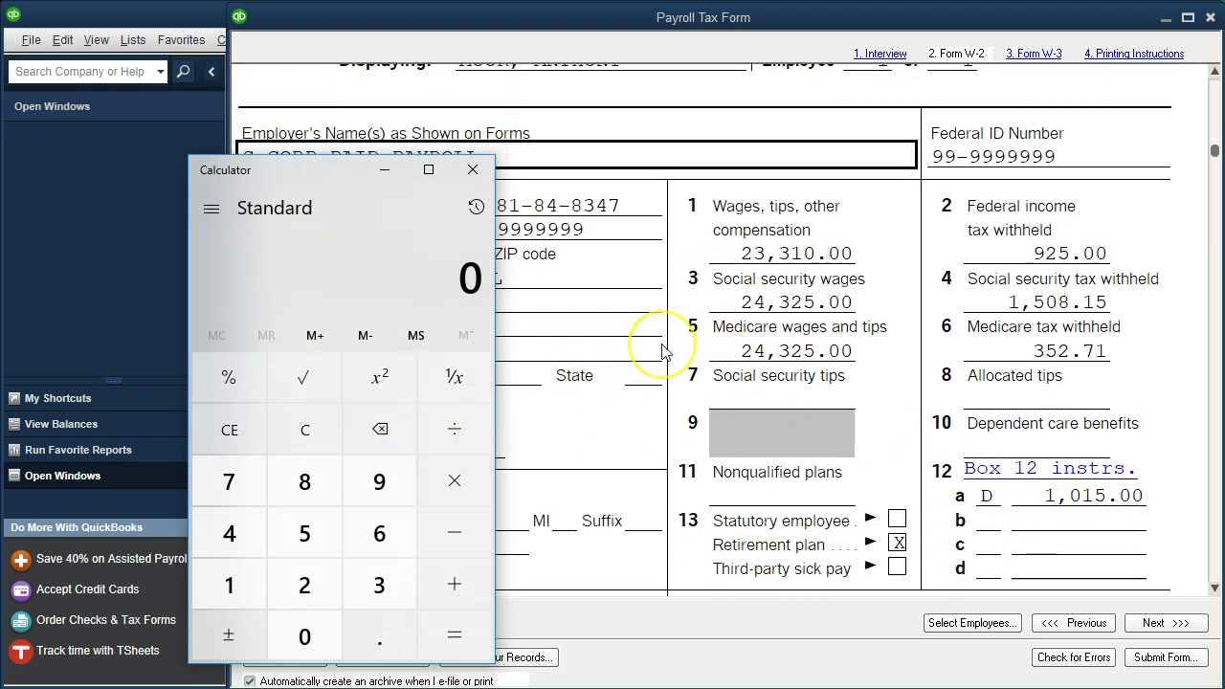
text(2)
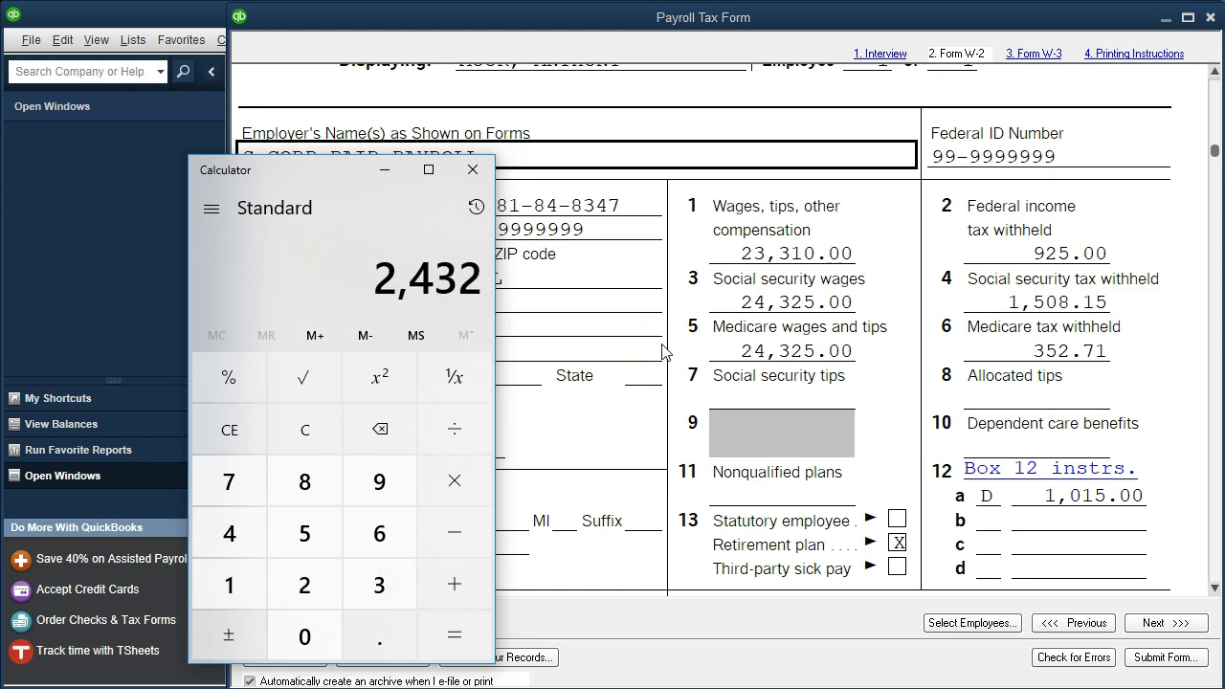
text(4325-23310=)
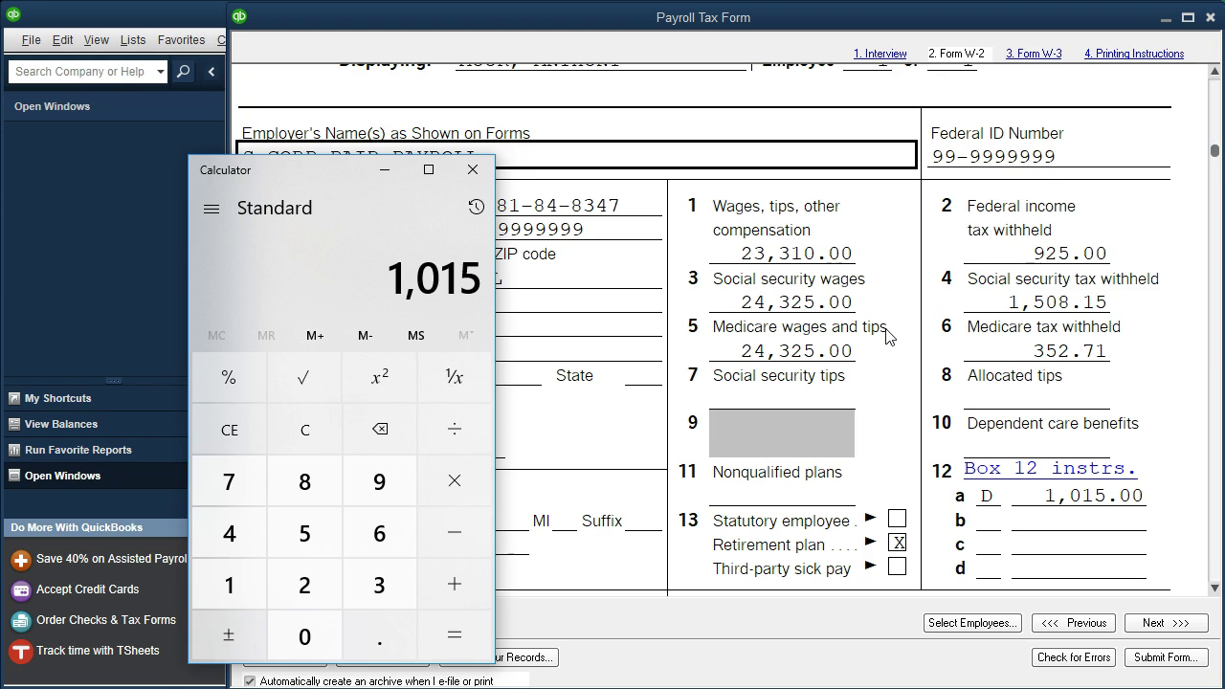
Step: Close the calculator and check the W-2 box 1 wages, box 5 Medicare wages and box 2 federal withholding
click(473, 169)
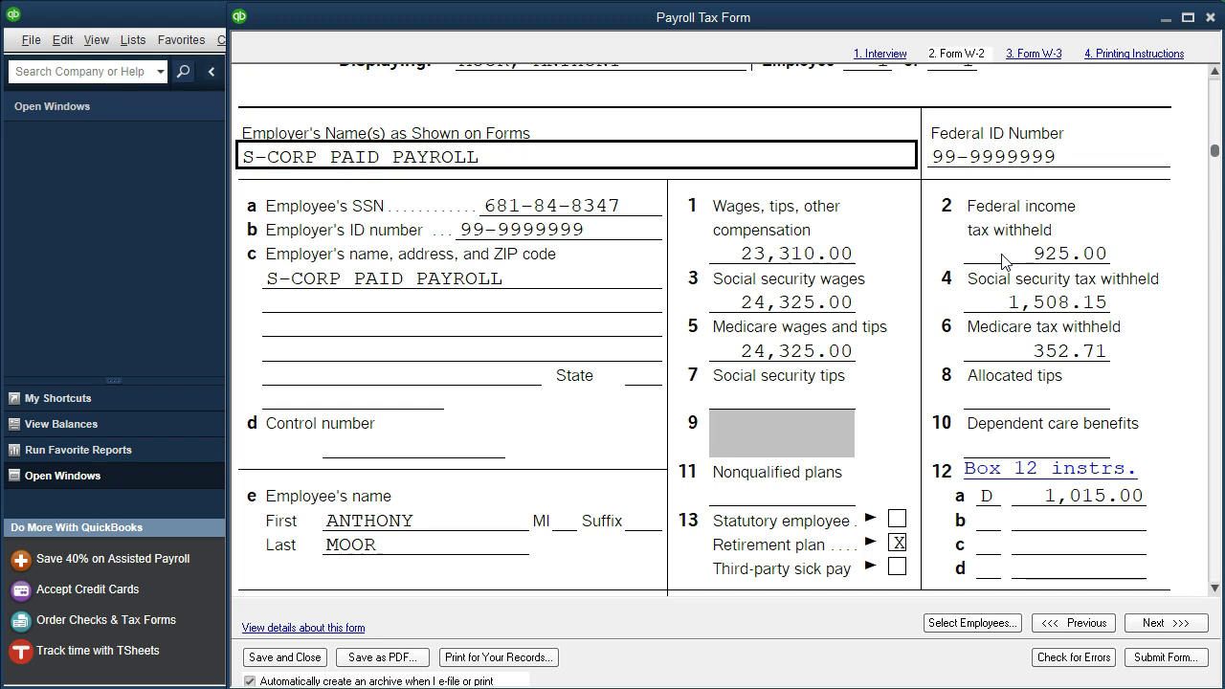
click(877, 262)
click(885, 356)
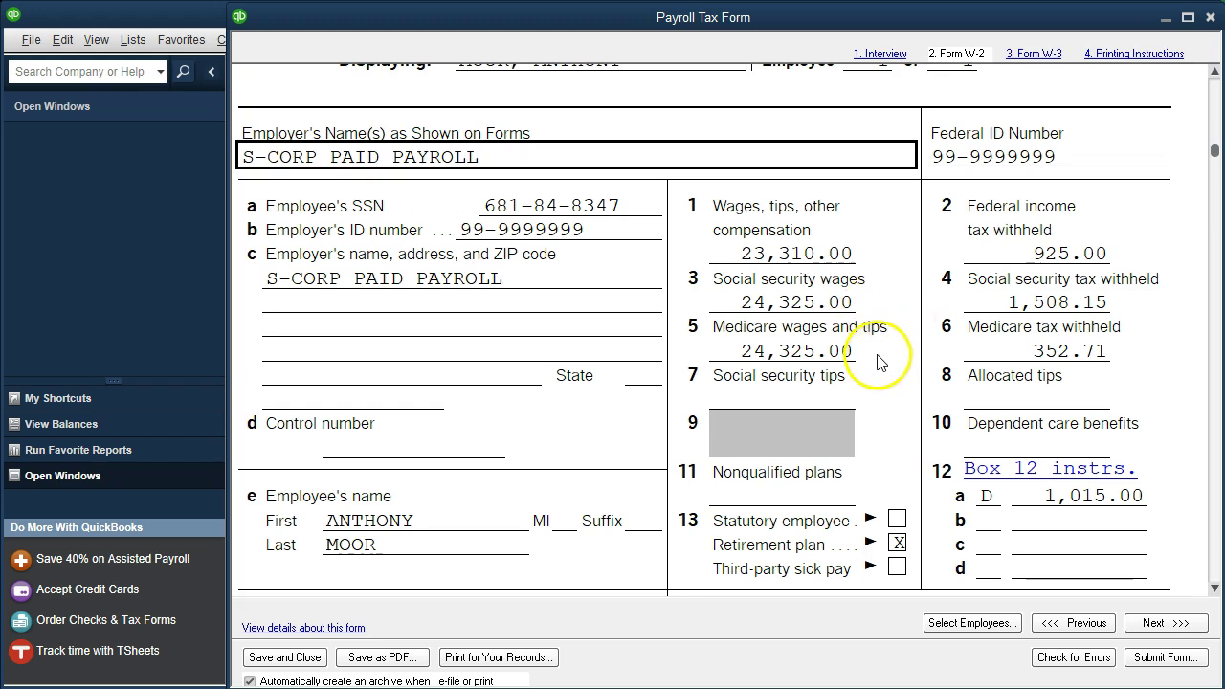
click(993, 262)
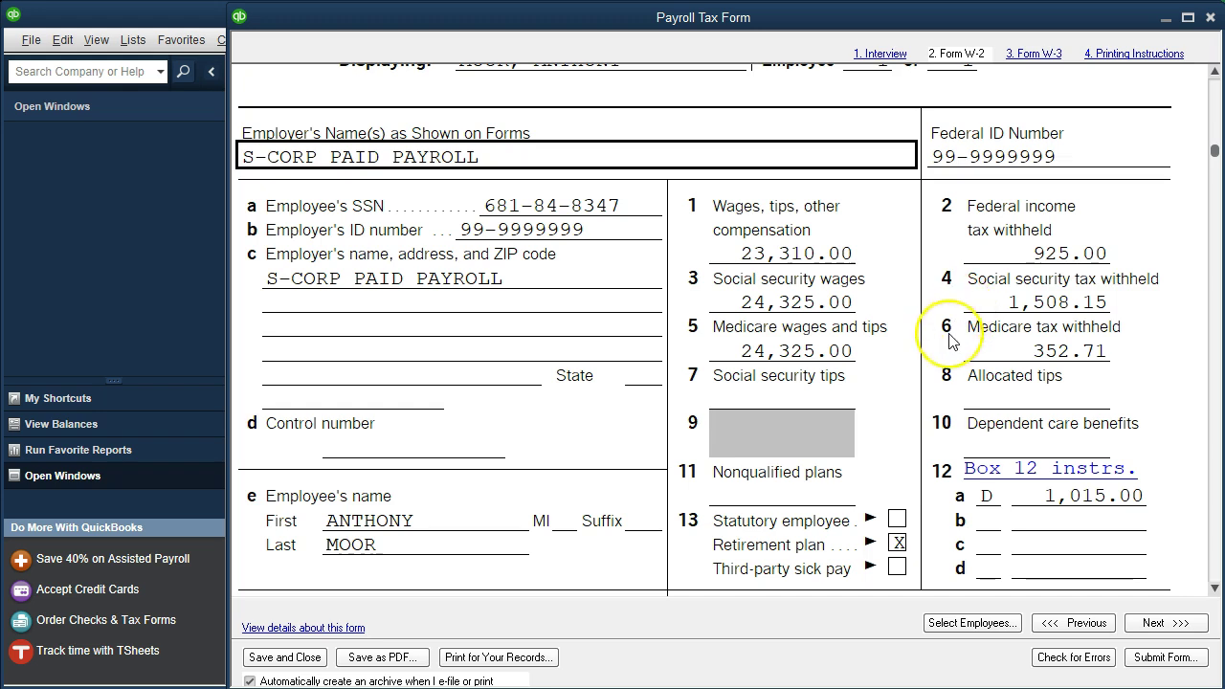
Step: Review W-2 boxes 12–20: CA-SDI 243.25, state wages 23,310.00 and state income tax 80.73
scroll(953, 341, down, 1)
scroll(952, 342, down, 2)
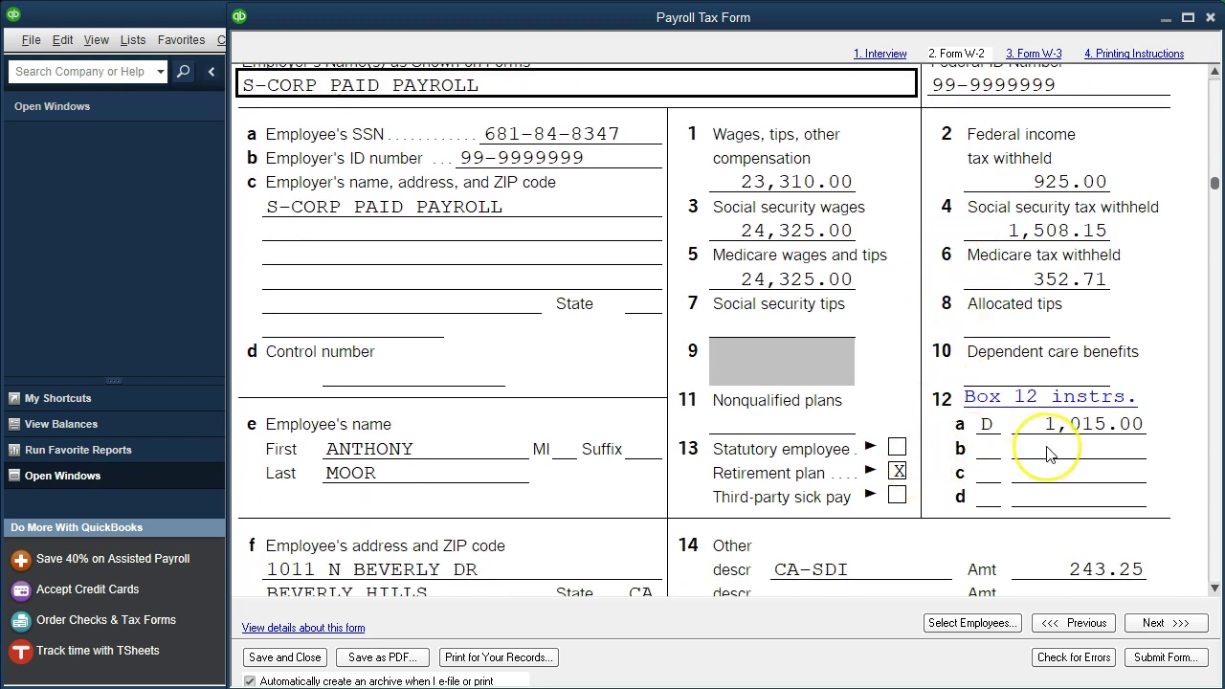
scroll(1048, 454, down, 1)
scroll(1048, 453, down, 2)
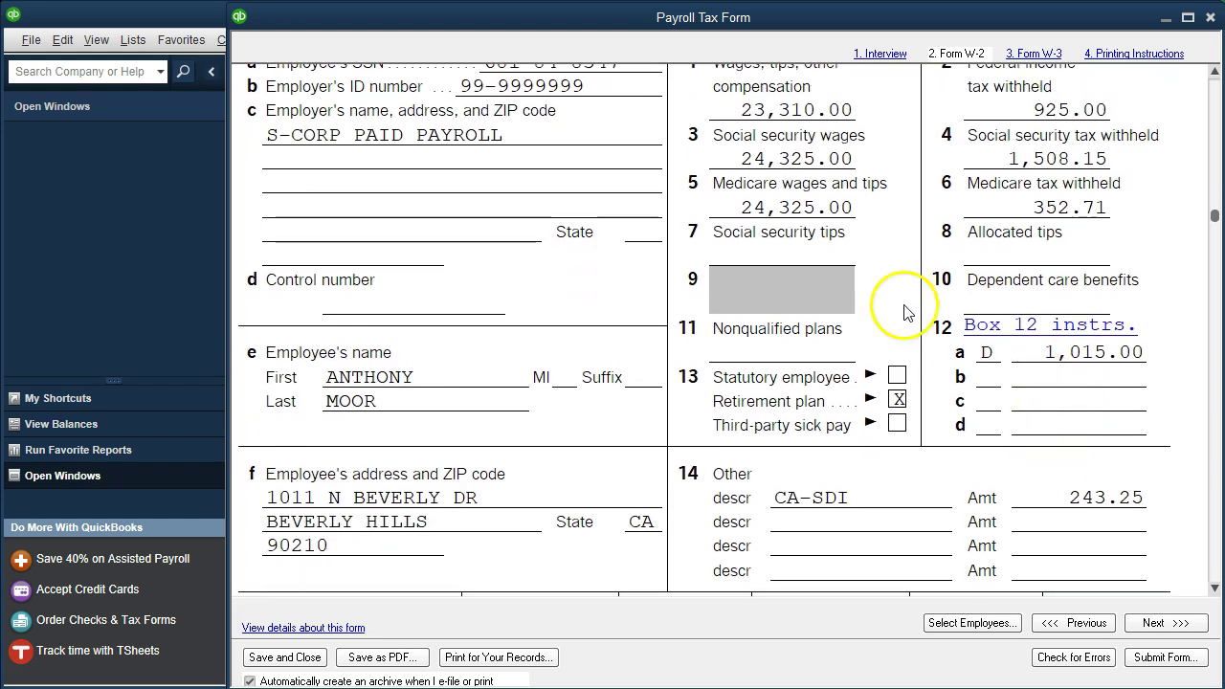
scroll(871, 210, down, 3)
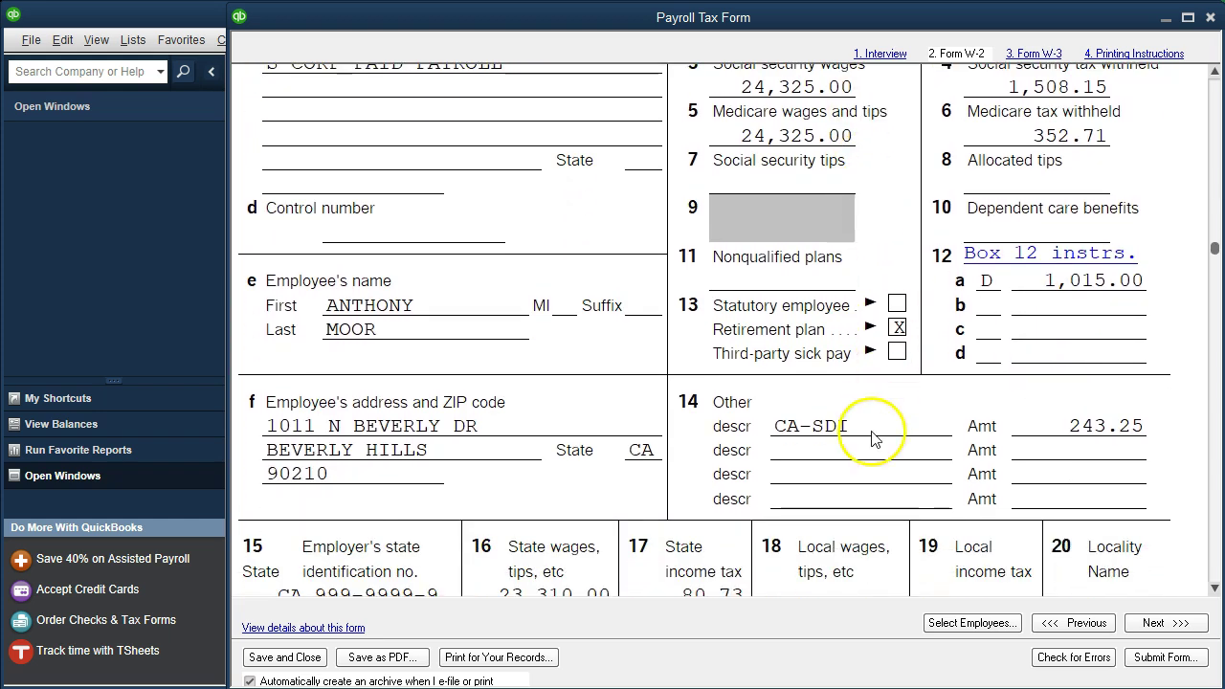
scroll(876, 437, down, 5)
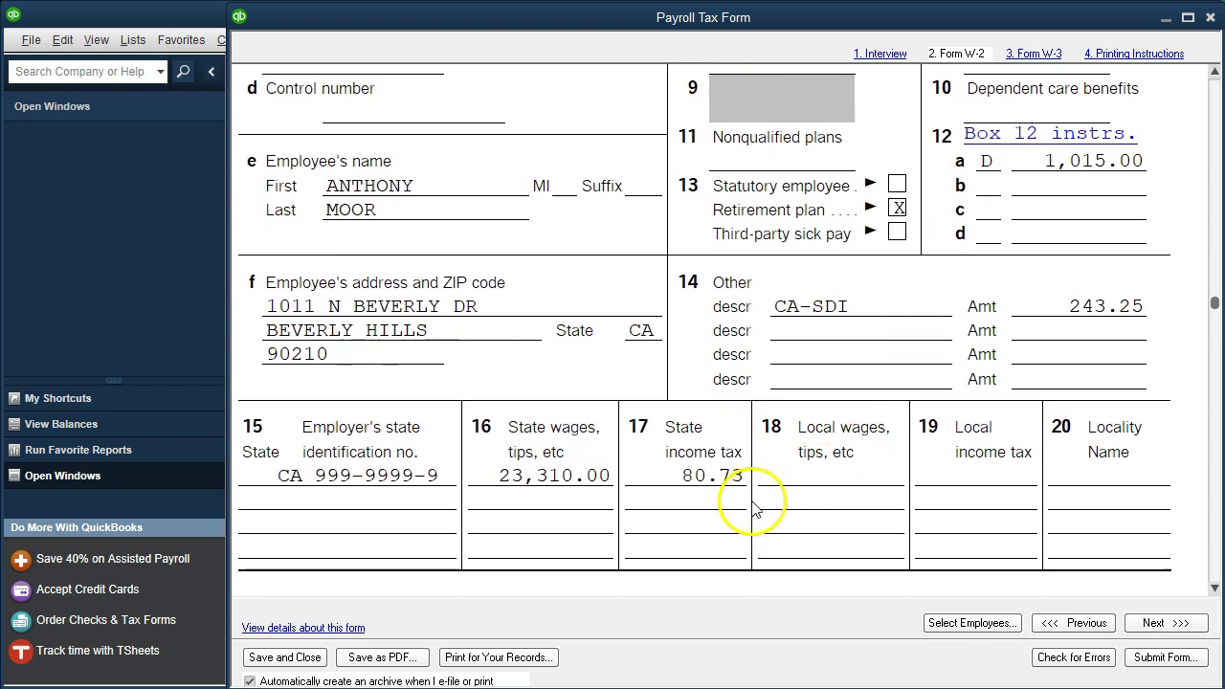
scroll(745, 513, down, 1)
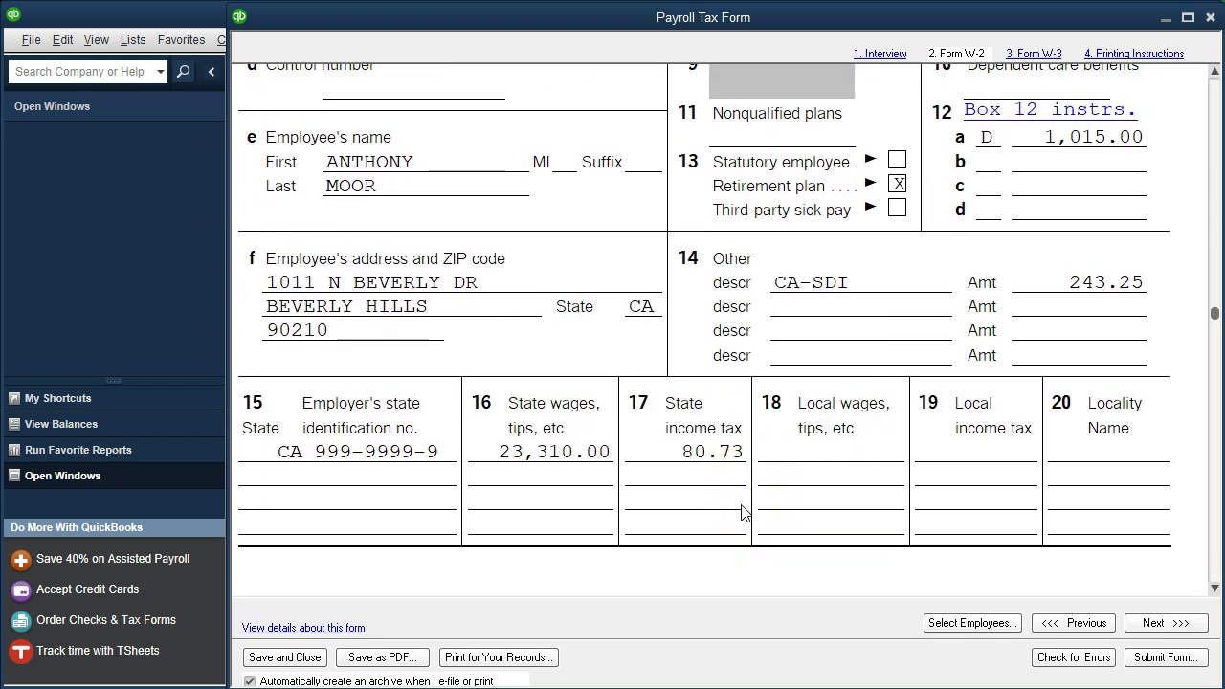